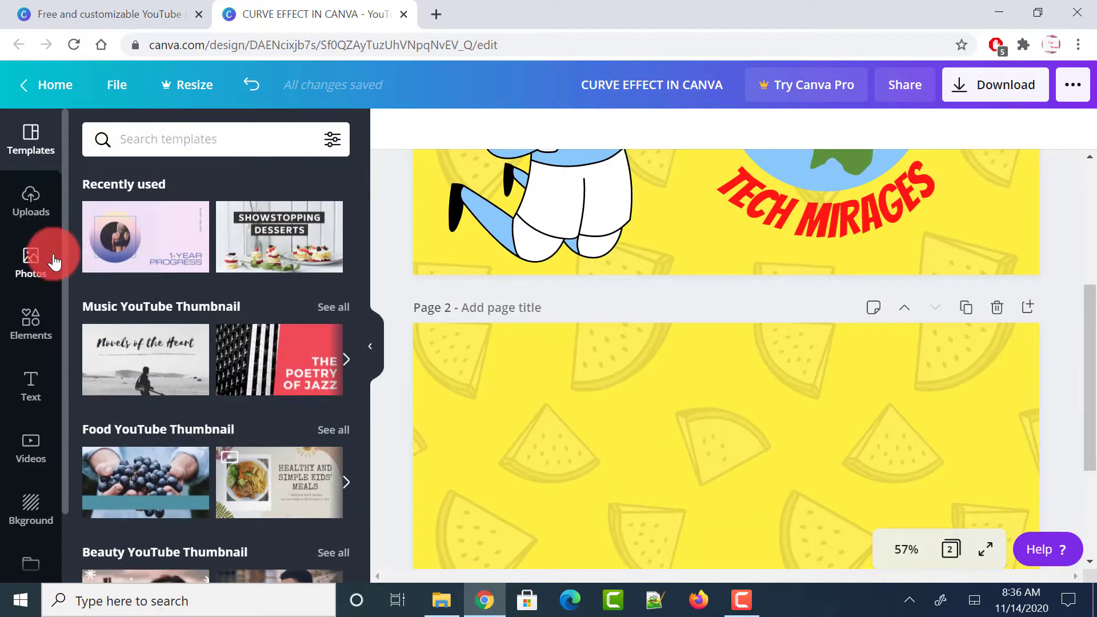
Step: Search the elements for "Globe" and add the free flat blue-and-green globe graphic to page 2
left_click(38, 340)
left_click(168, 137)
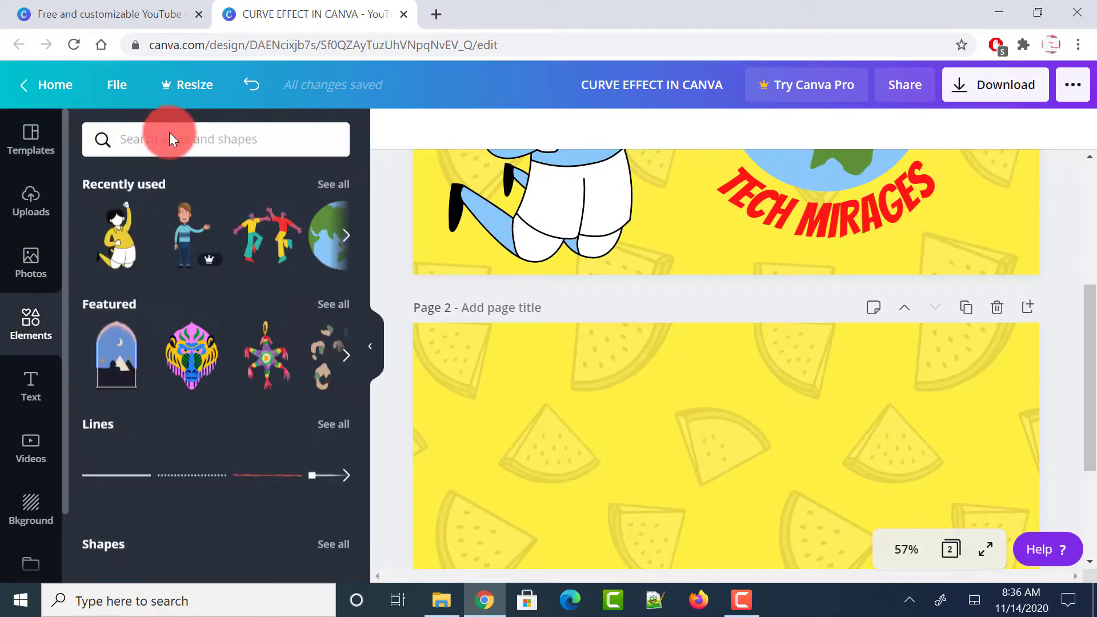
type("Globe")
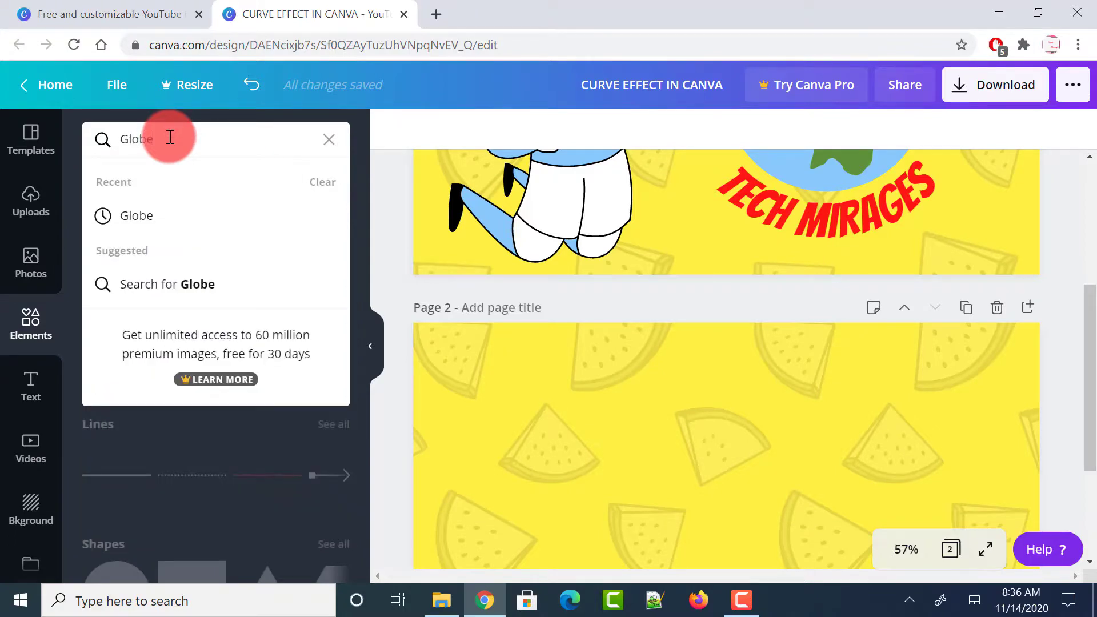
key("Return")
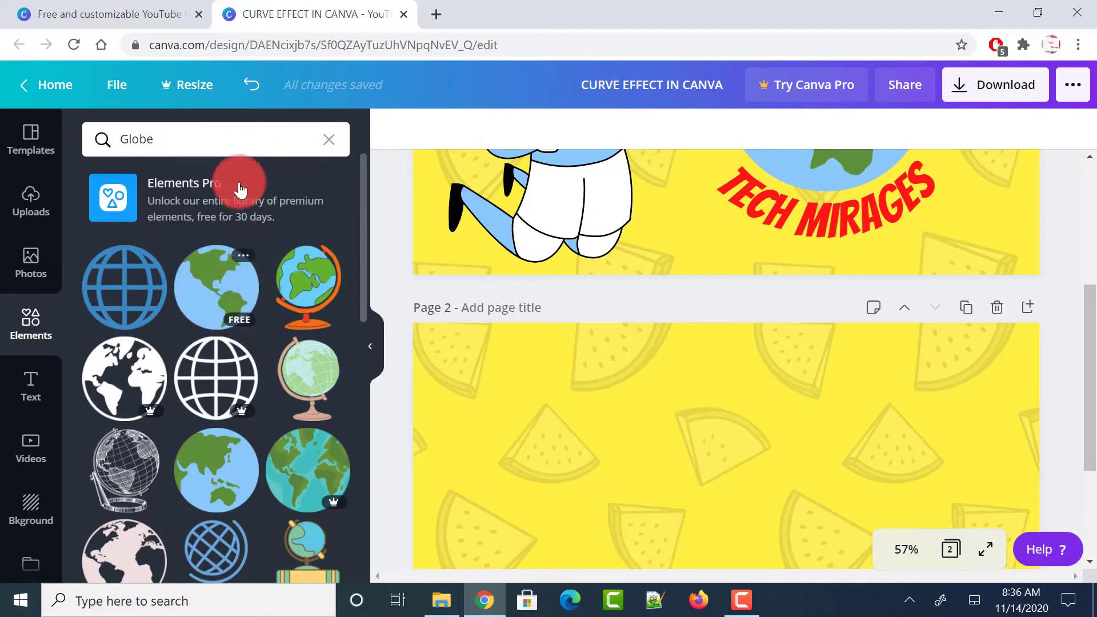
left_click(216, 297)
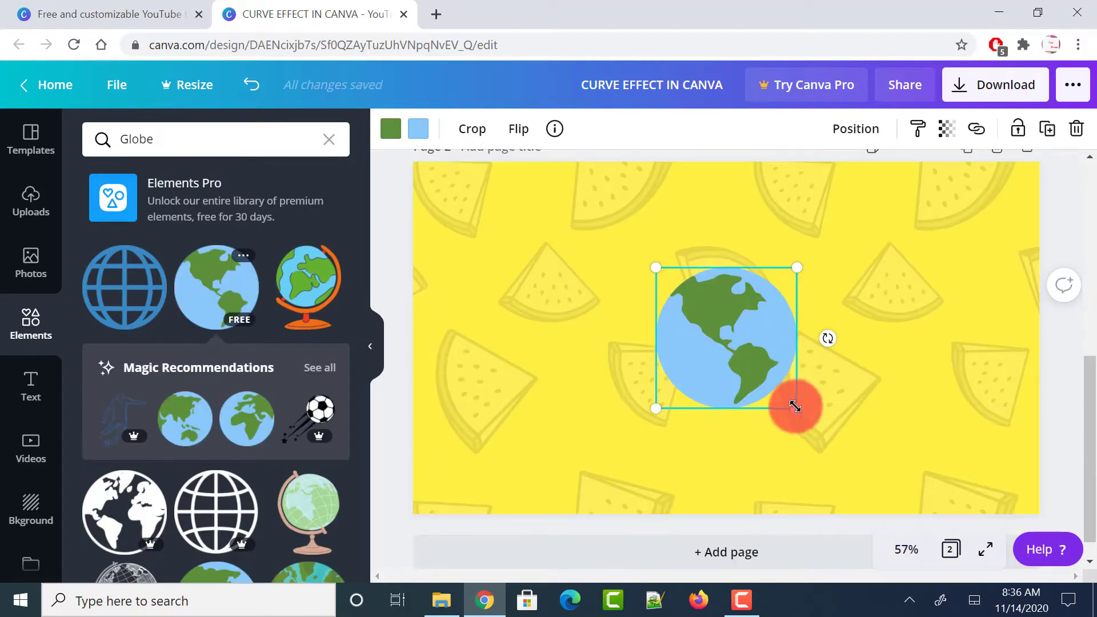
Step: Enlarge the globe and align it to the horizontal center of the page
left_click_drag(796, 407, 804, 336)
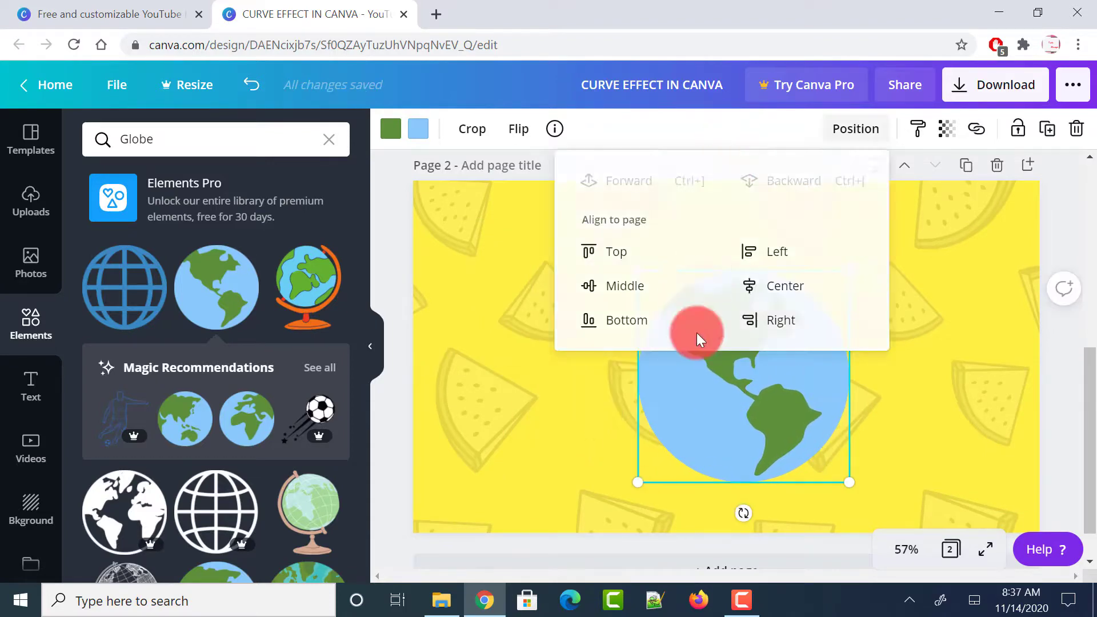
left_click(695, 364)
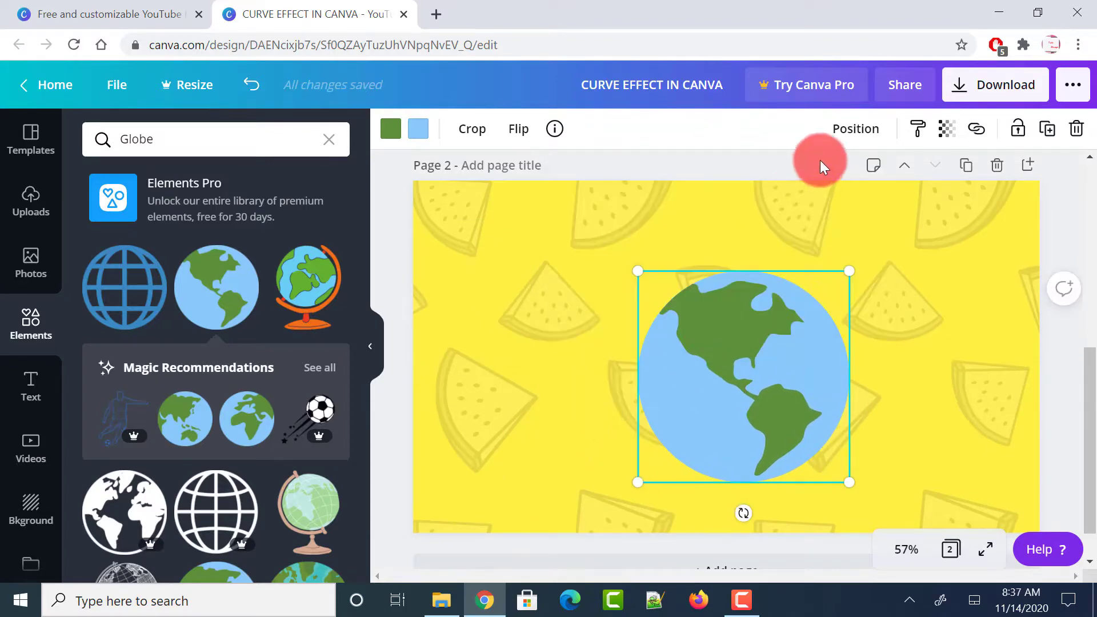
left_click(844, 141)
left_click(774, 286)
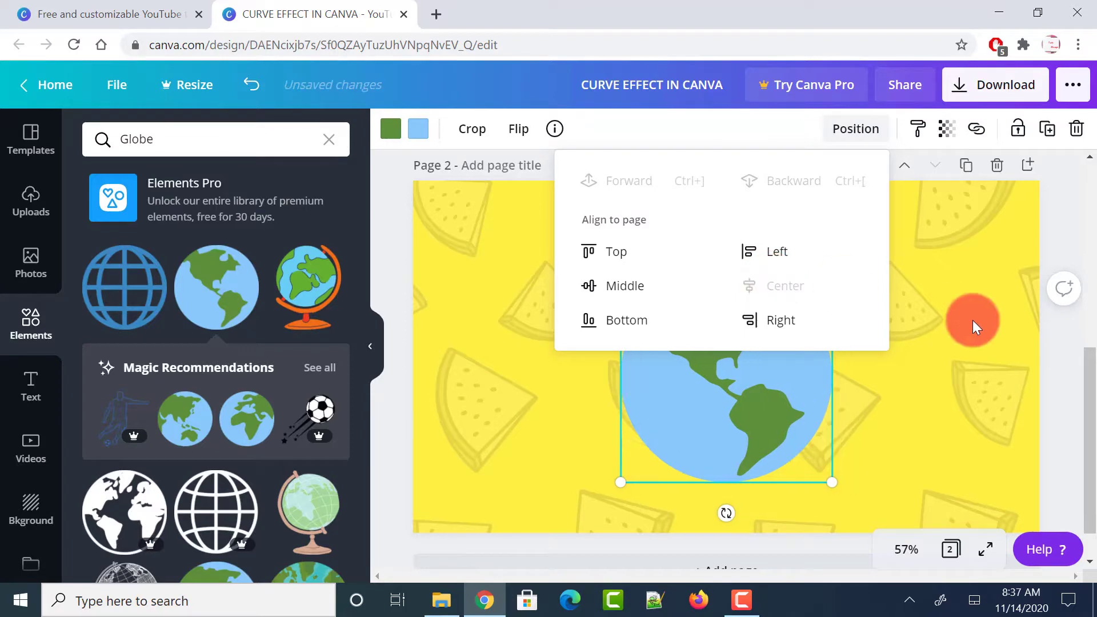
left_click(1058, 353)
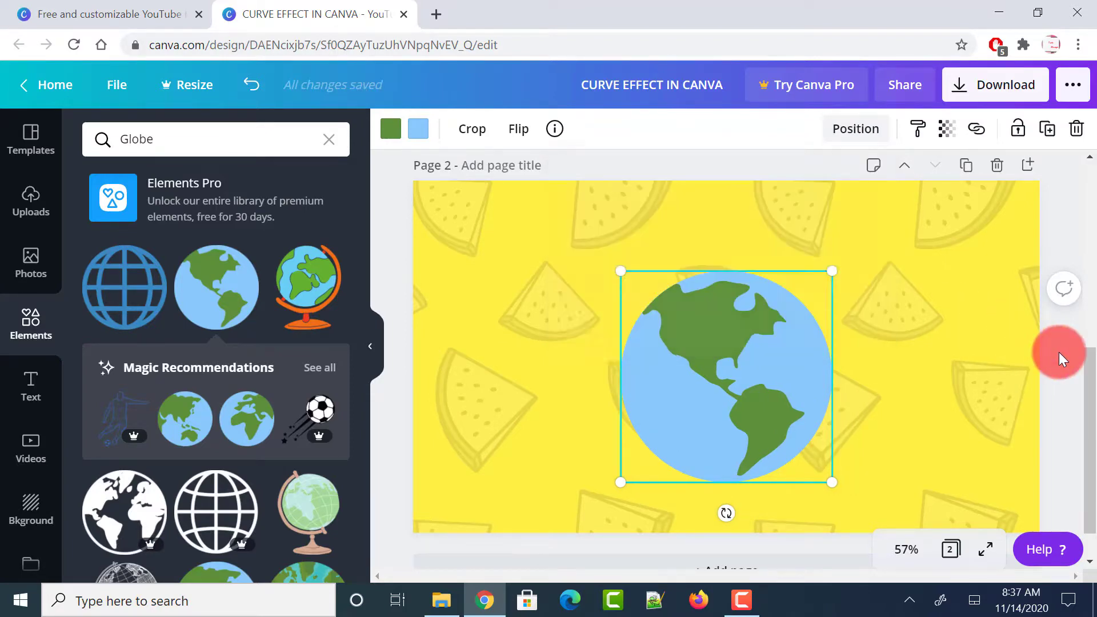
Step: Add a subheading to page 2 reading "CURVE EFFECT IN CANVA"
left_click(34, 398)
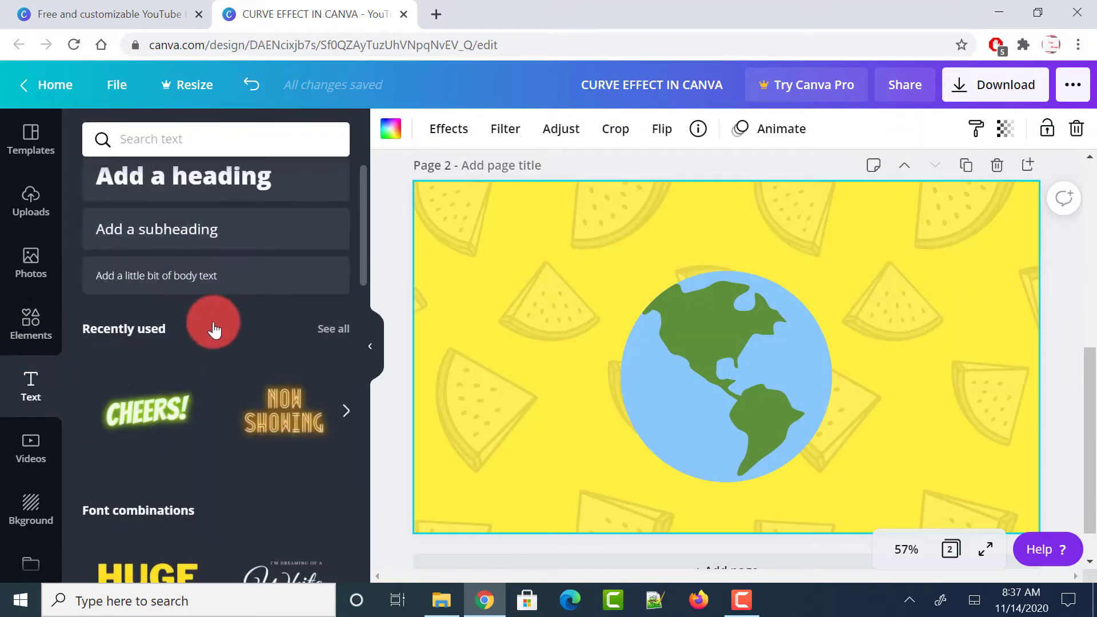
scroll(215, 326, "down", 6)
scroll(214, 330, "down", 2)
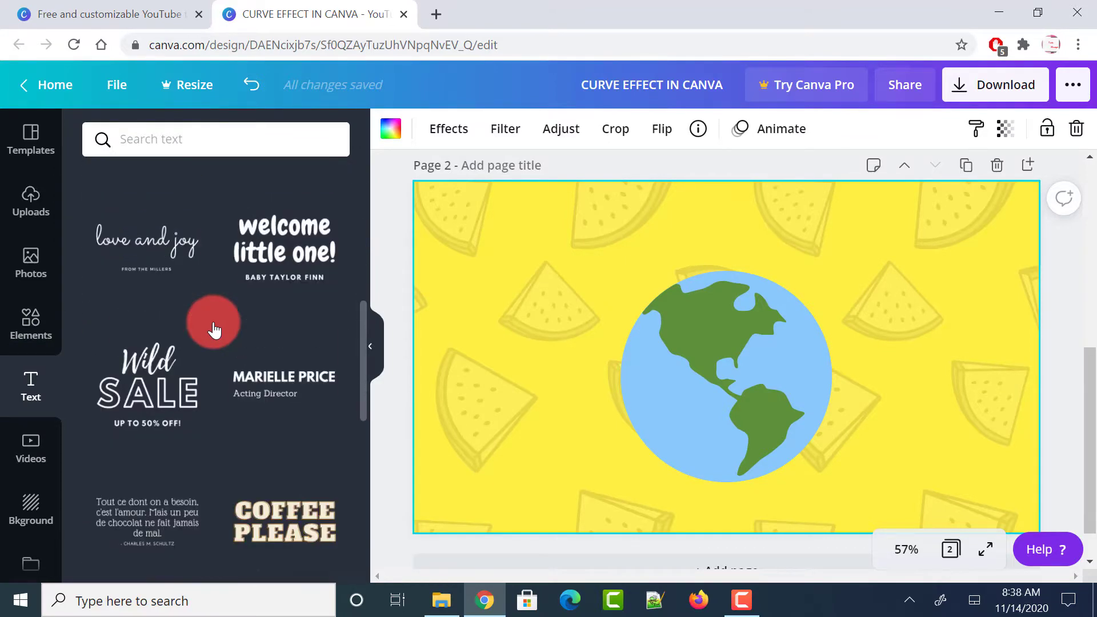
scroll(214, 329, "up", 10)
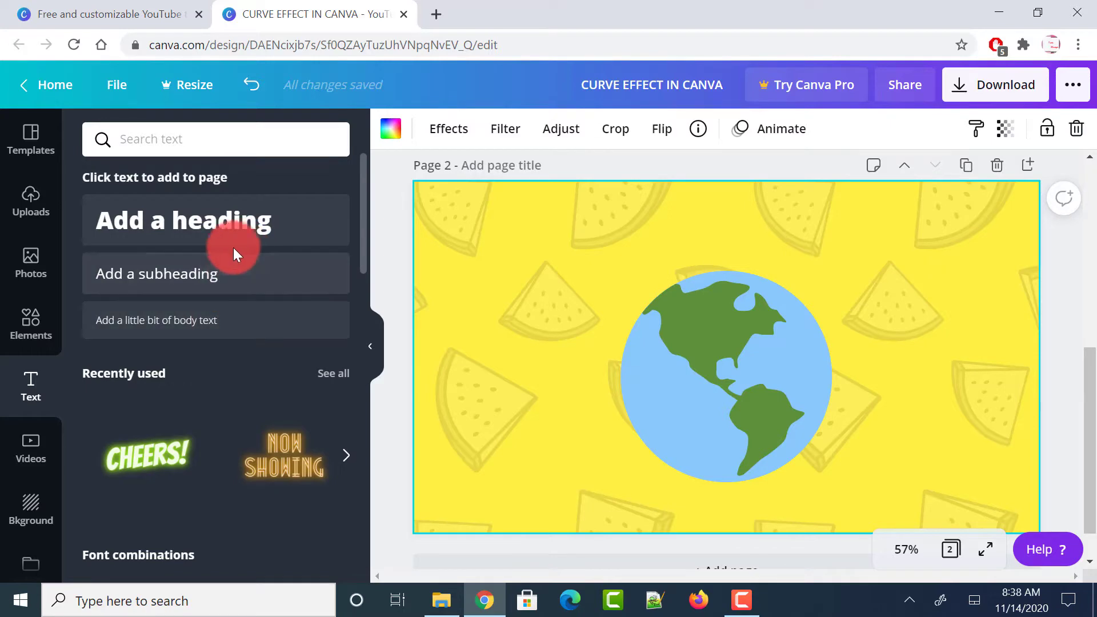
left_click(177, 289)
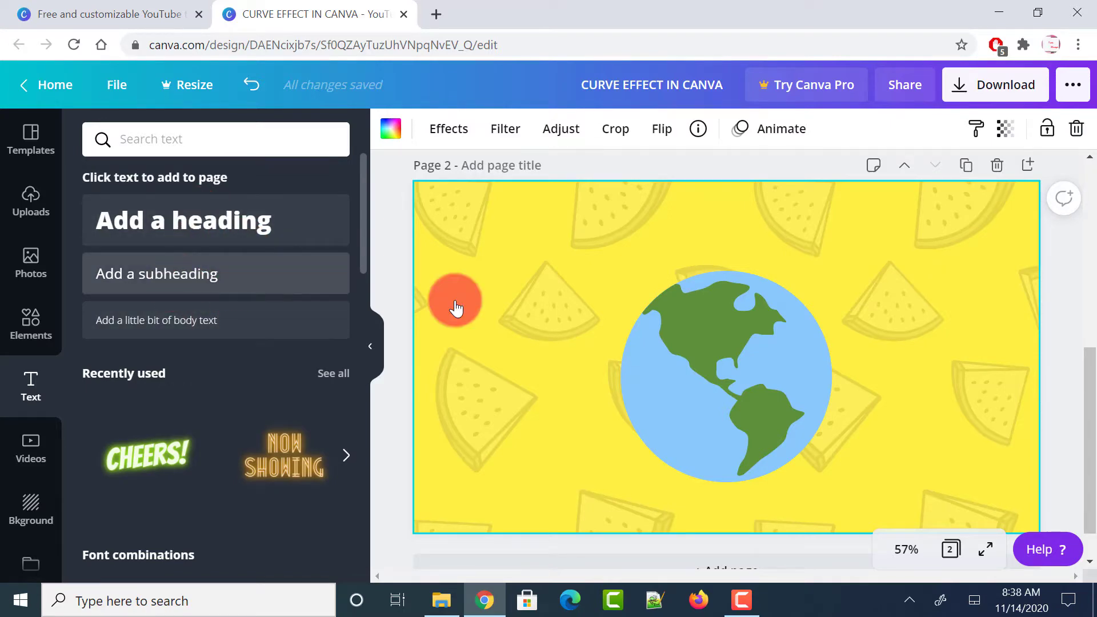
double_click(683, 347)
type("C")
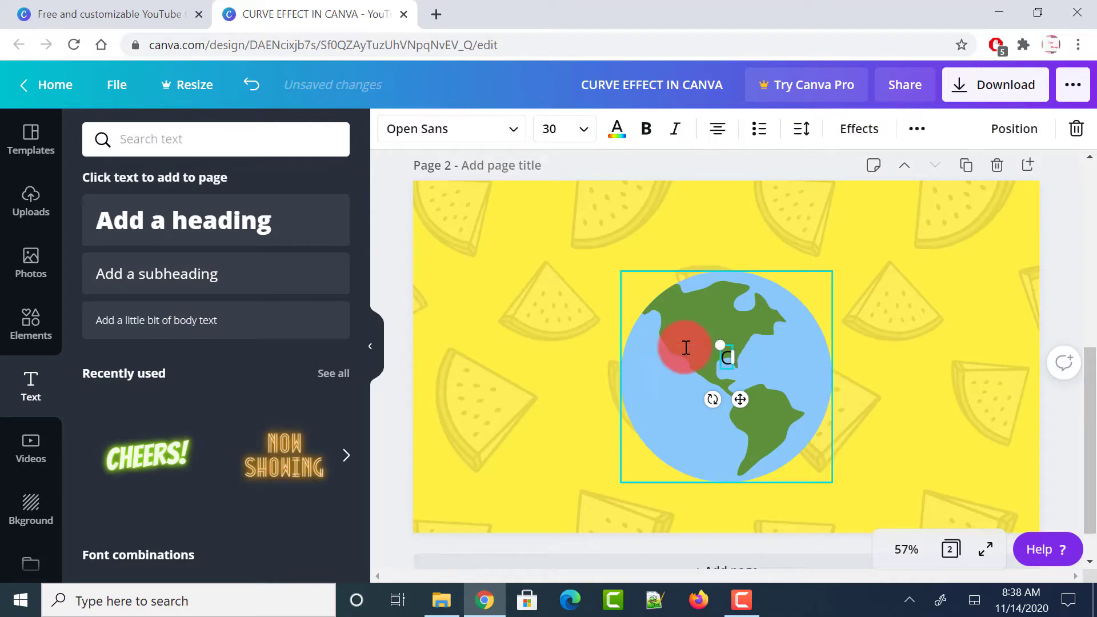
type("URVE")
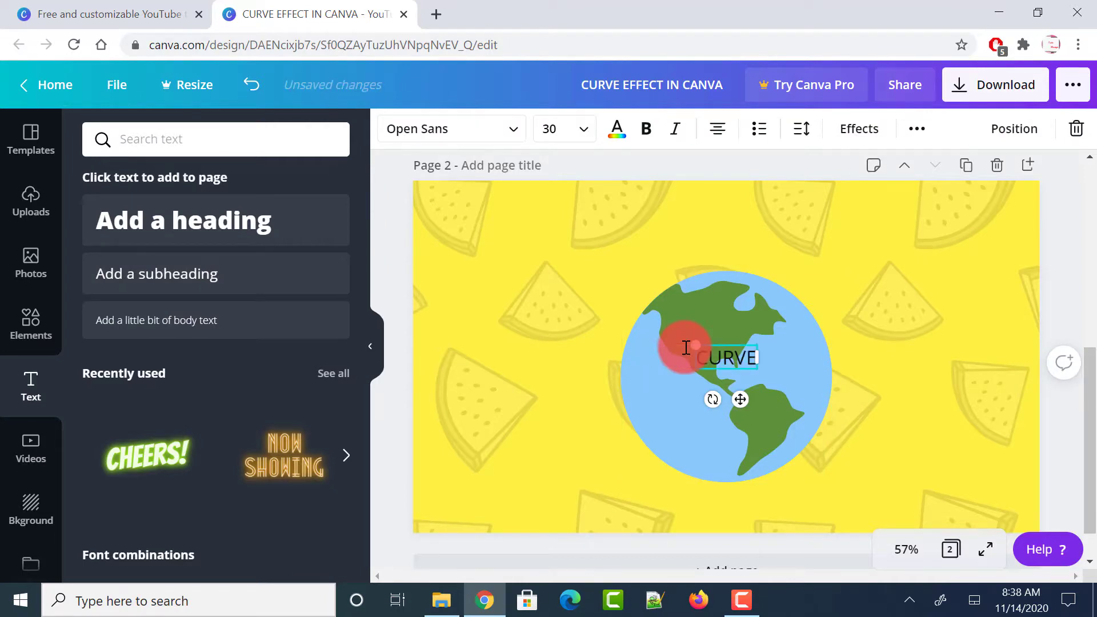
type(" EFFECT IN CANV")
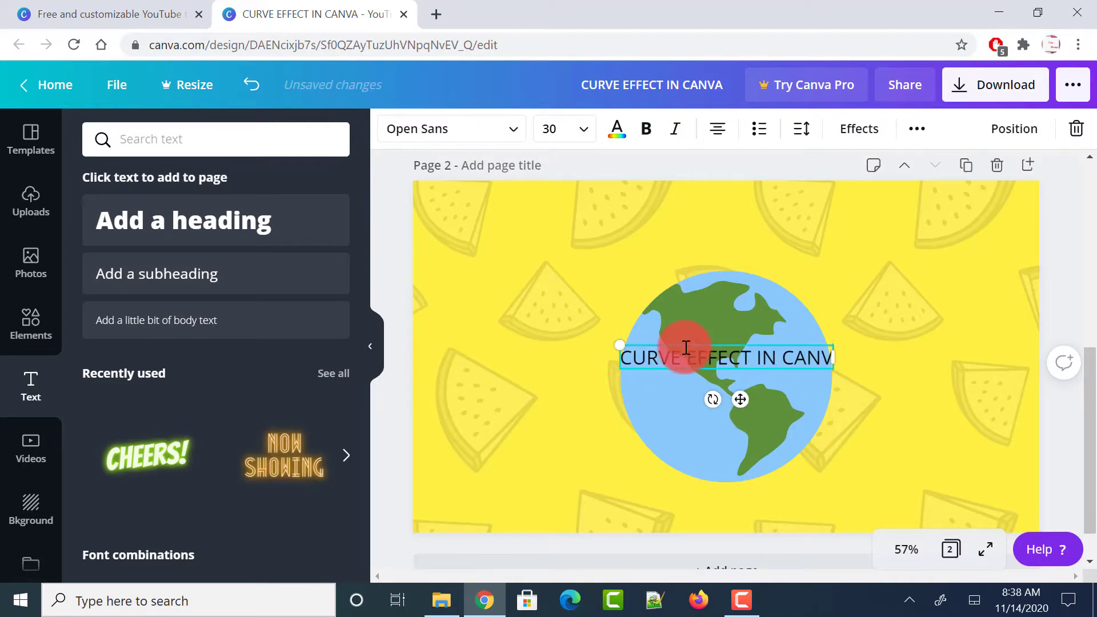
type("A")
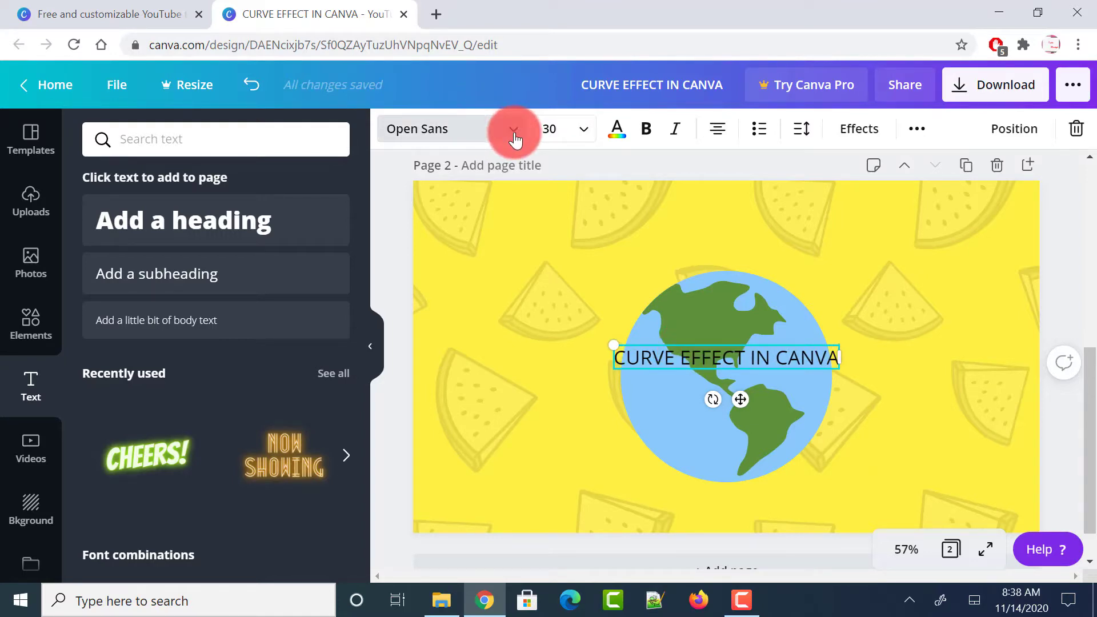
Step: Set the subheading's font to Archivo Black and its size to 42
left_click(514, 134)
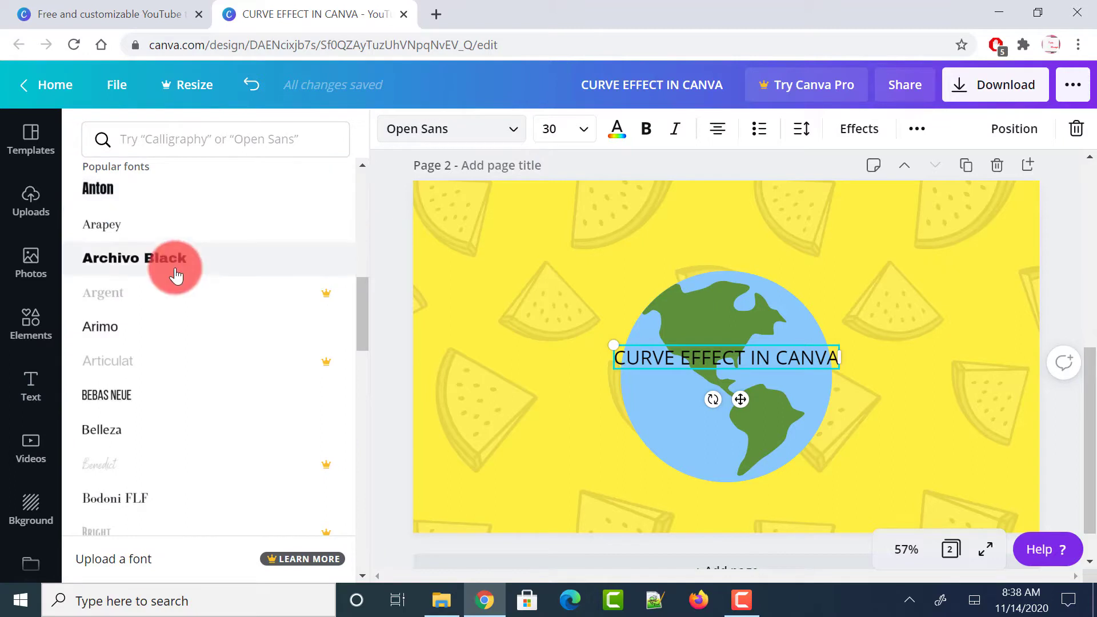
left_click(153, 270)
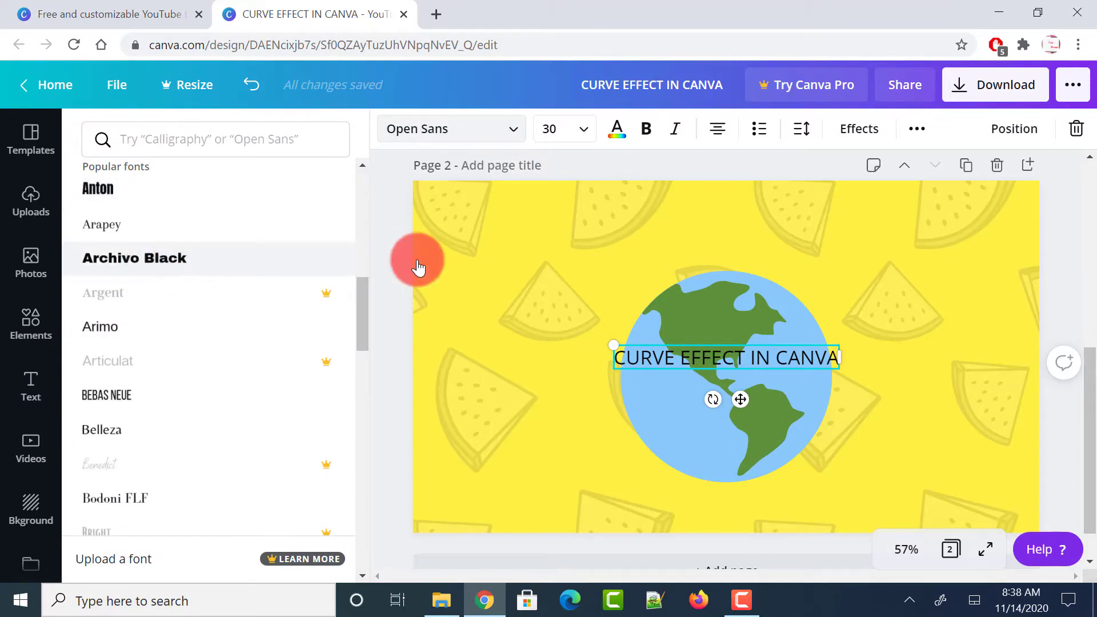
left_click(587, 131)
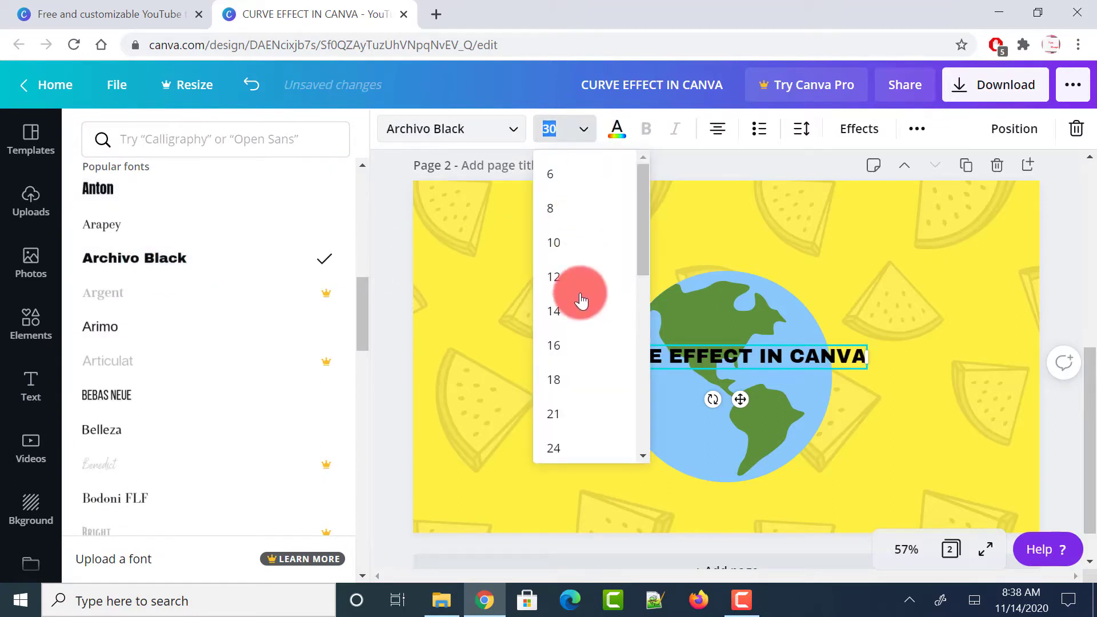
scroll(582, 303, "down", 3)
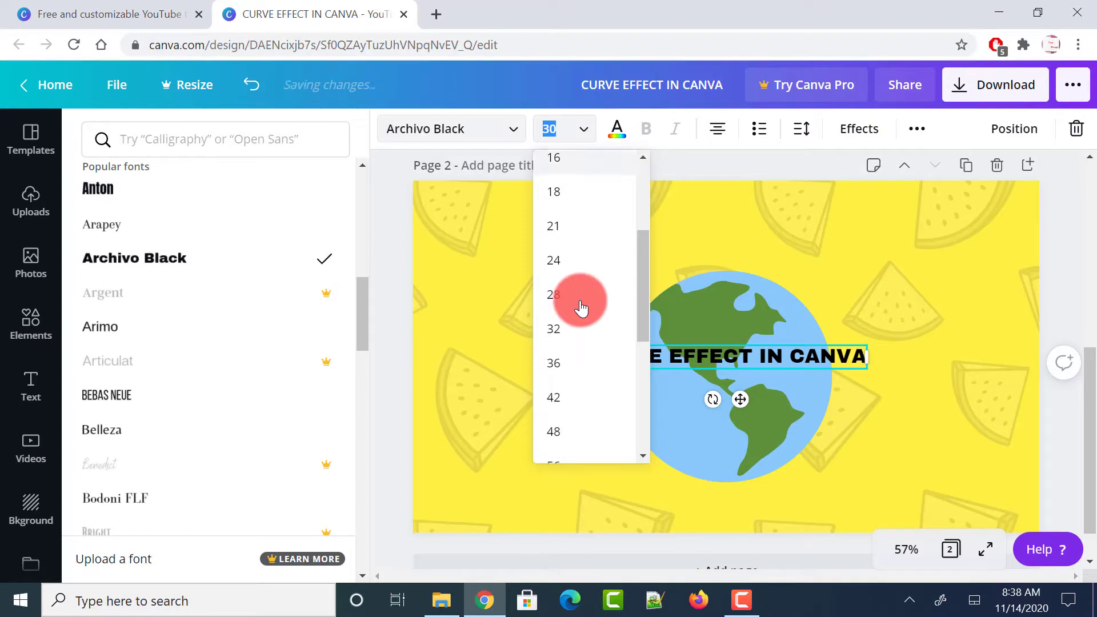
left_click(558, 395)
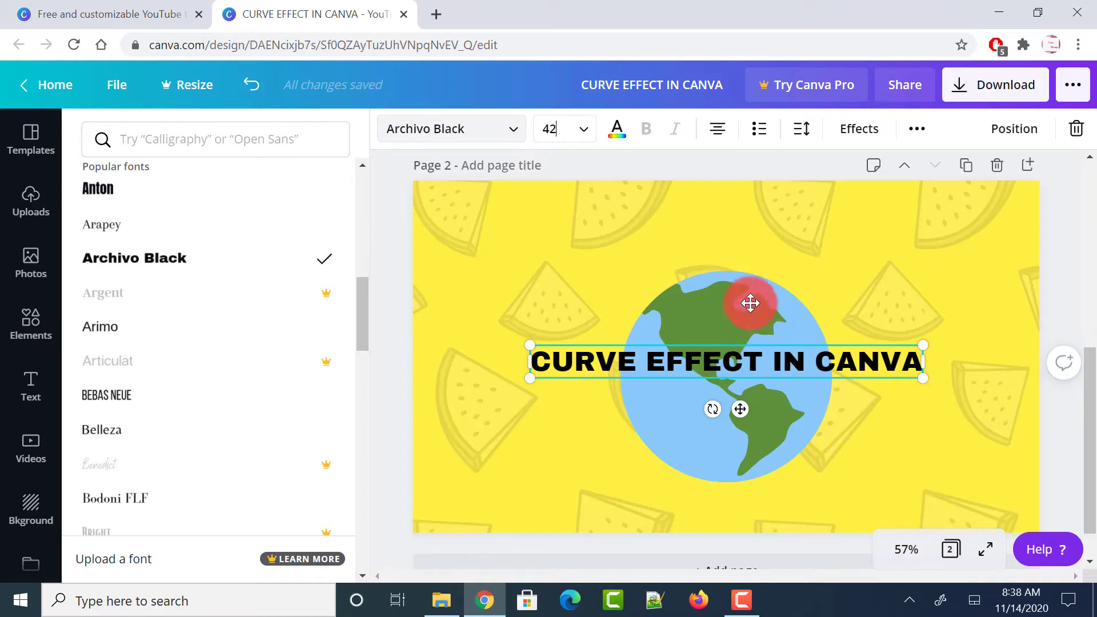
Step: Move the text above the globe and apply the Curve effect with a curve value of 47
left_click_drag(751, 303, 746, 217)
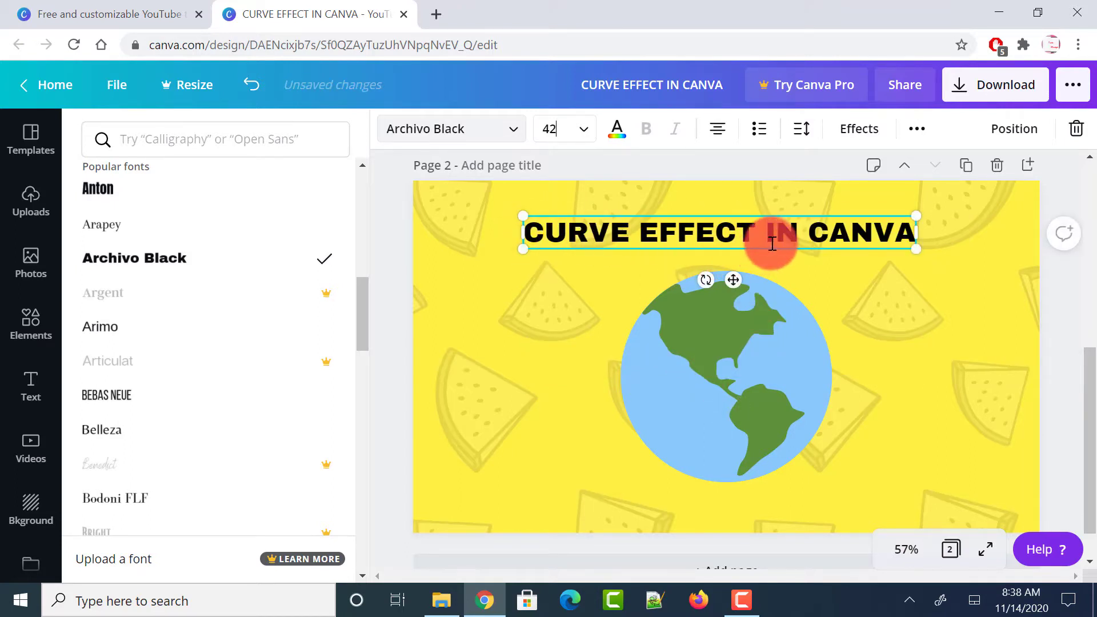
left_click(853, 133)
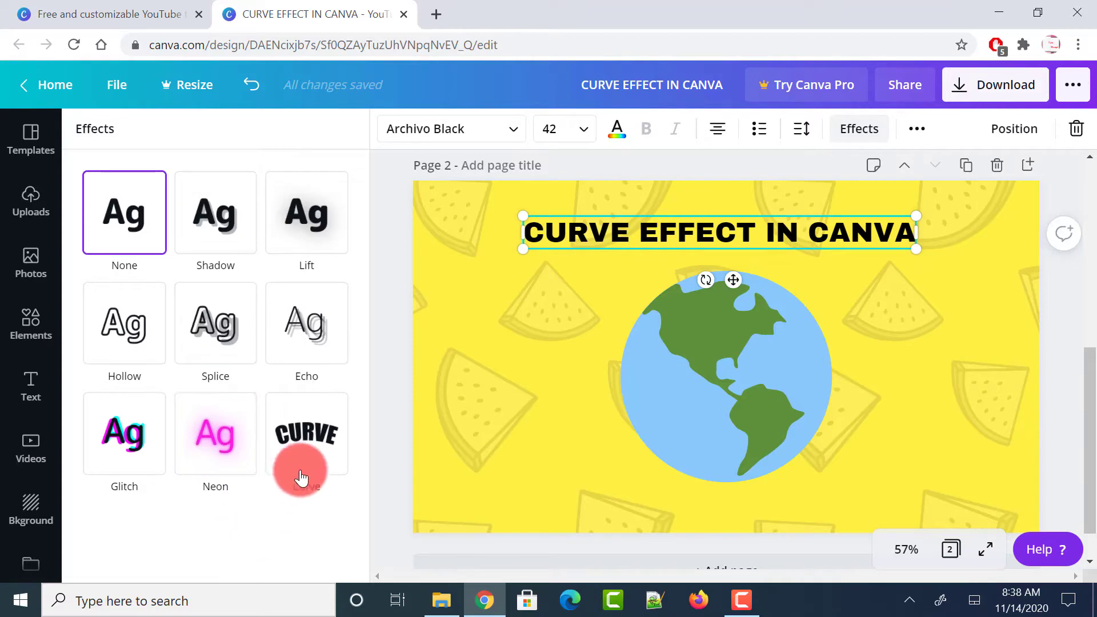
left_click(314, 449)
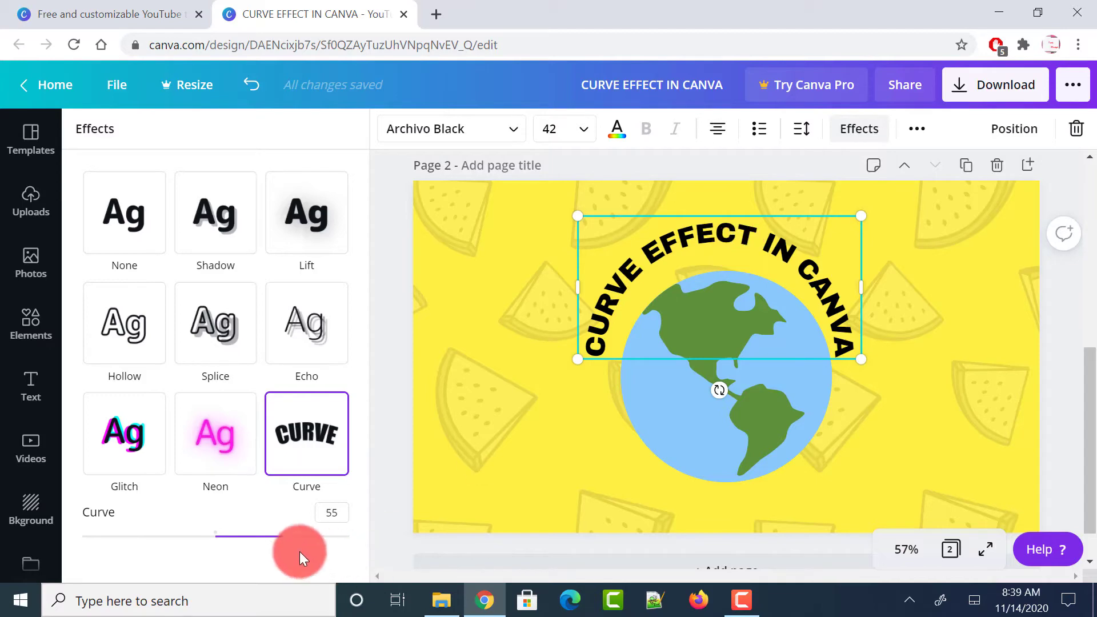
mouse_move(292, 545)
left_mouse_down()
mouse_move(185, 541)
mouse_move(279, 538)
left_mouse_up()
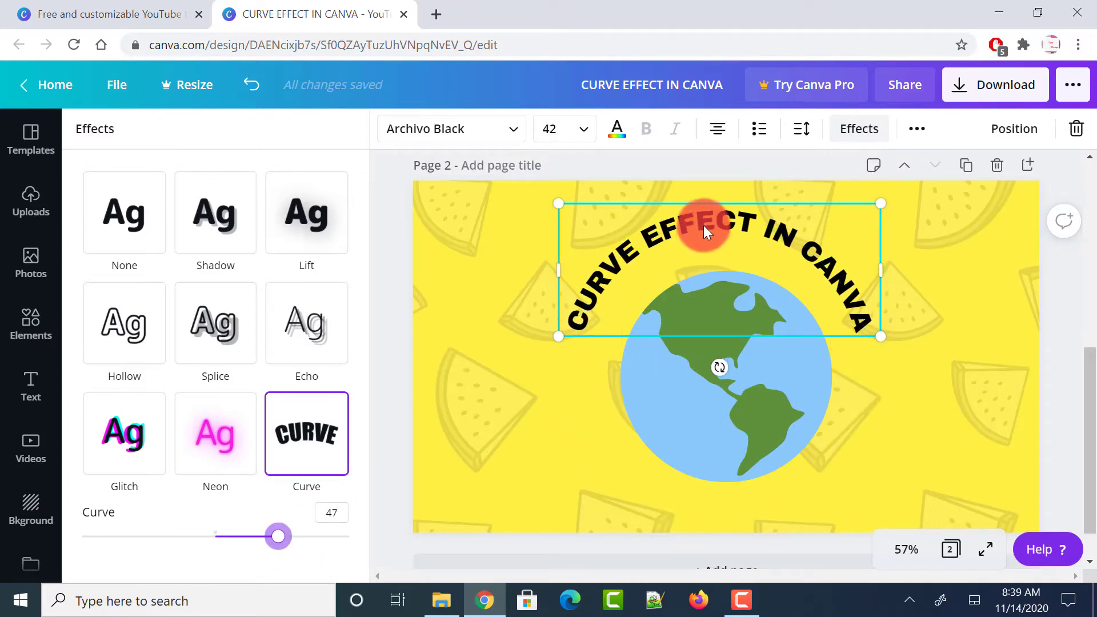
Step: Fit the curved text around the globe's upper edge by moving it closer, shrinking it to size 39.2 and setting the curve to 48
left_click_drag(705, 226, 713, 252)
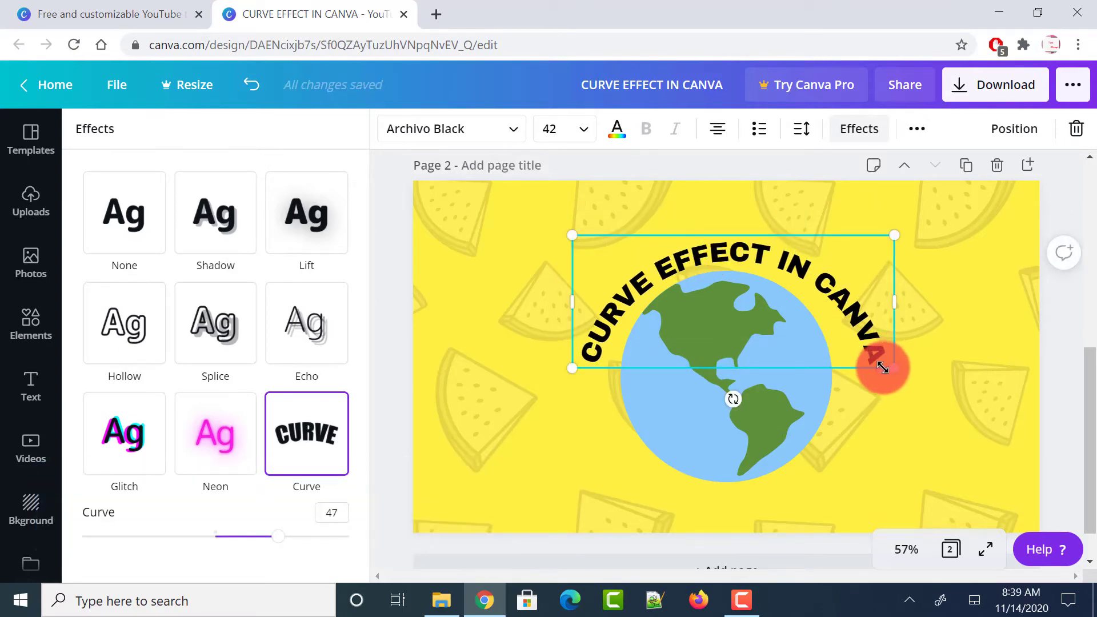
left_click_drag(880, 368, 872, 362)
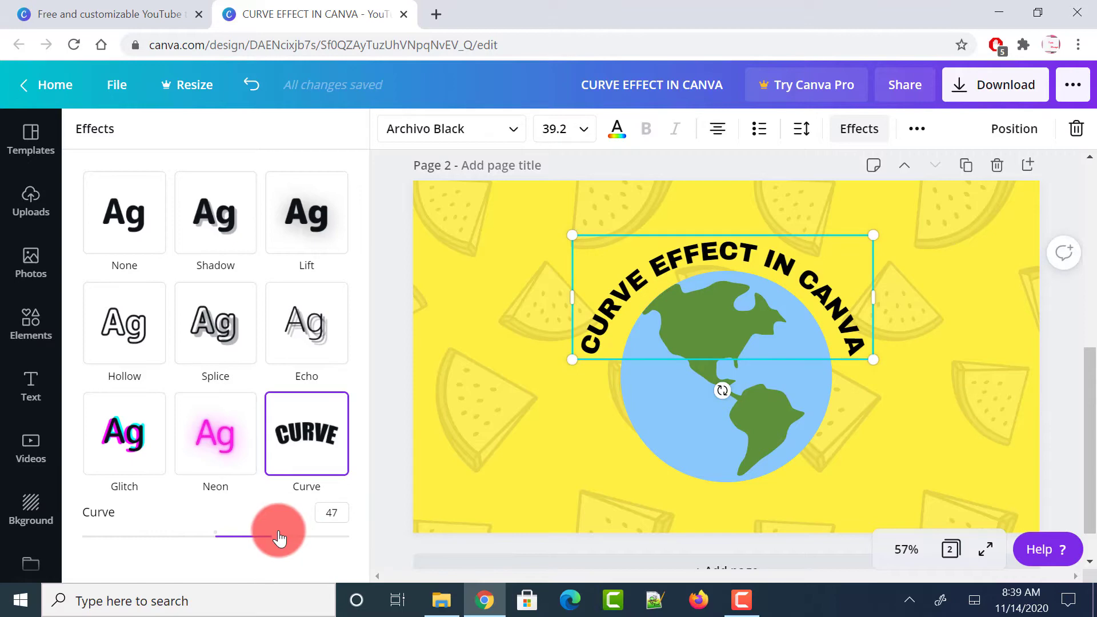
mouse_move(279, 537)
left_mouse_down()
mouse_move(269, 535)
mouse_move(277, 537)
left_mouse_up()
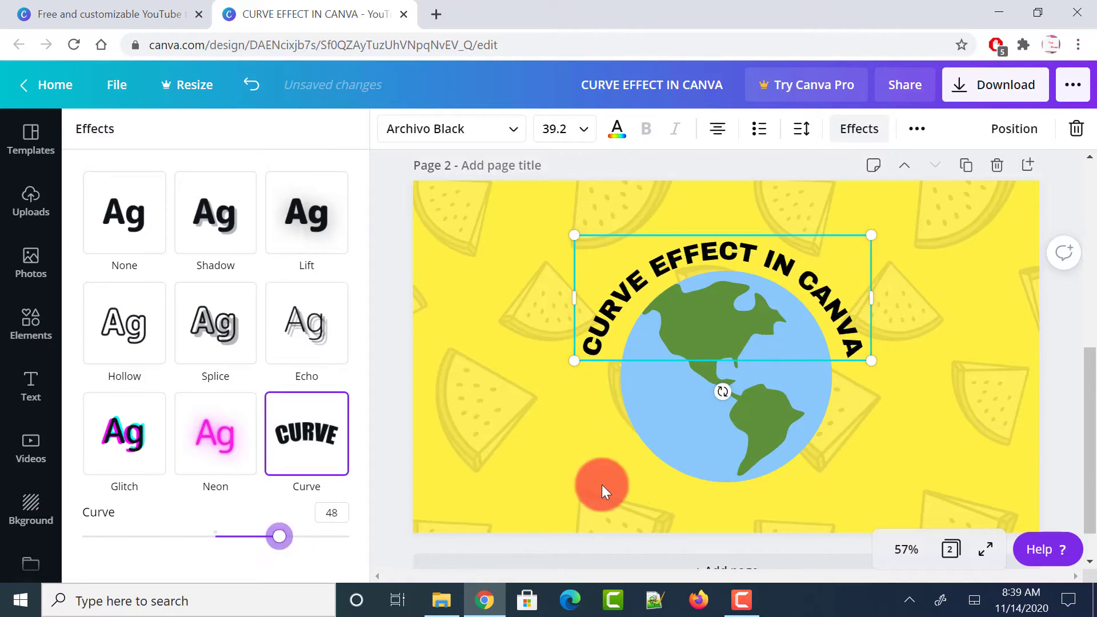
left_click(1048, 384)
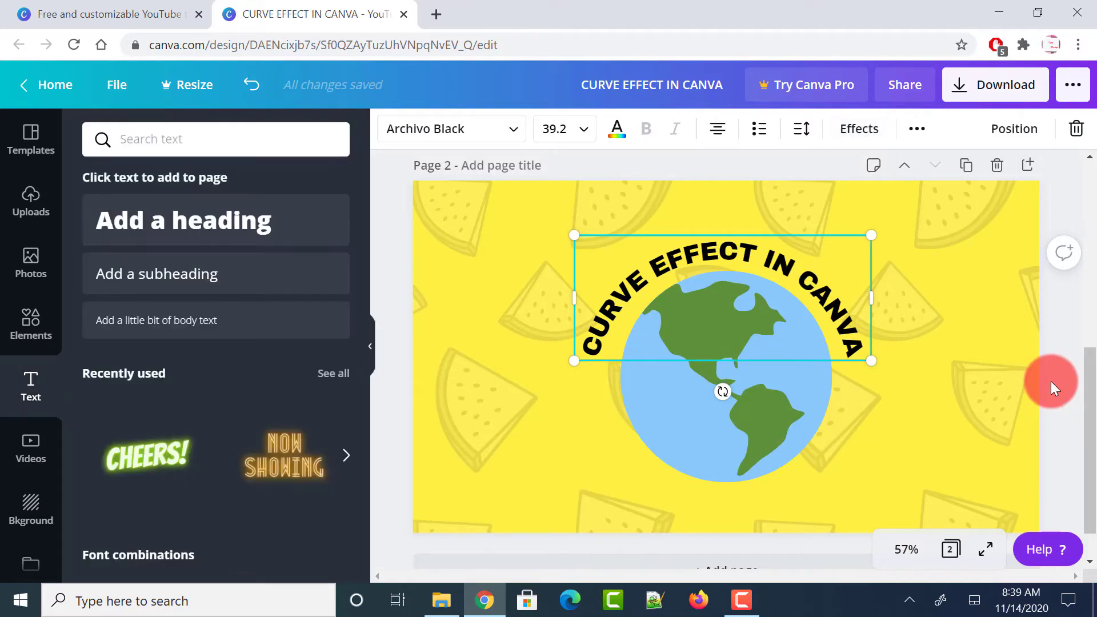
Step: Duplicate the curved text and place the copy over the lower half of the globe
left_click(703, 254)
left_click(703, 254)
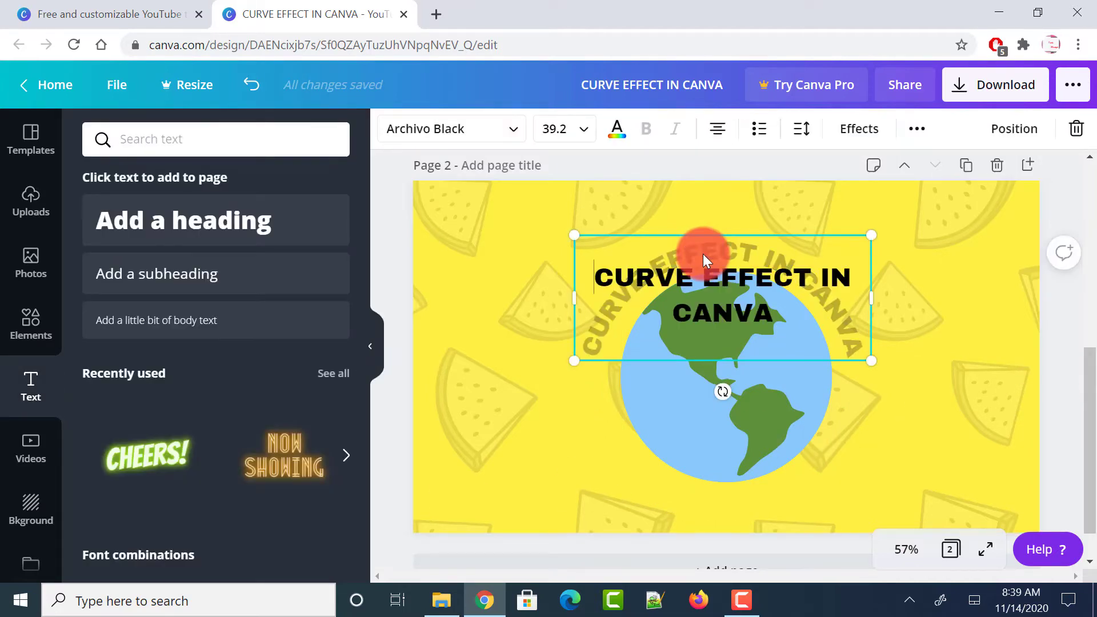
key("Escape")
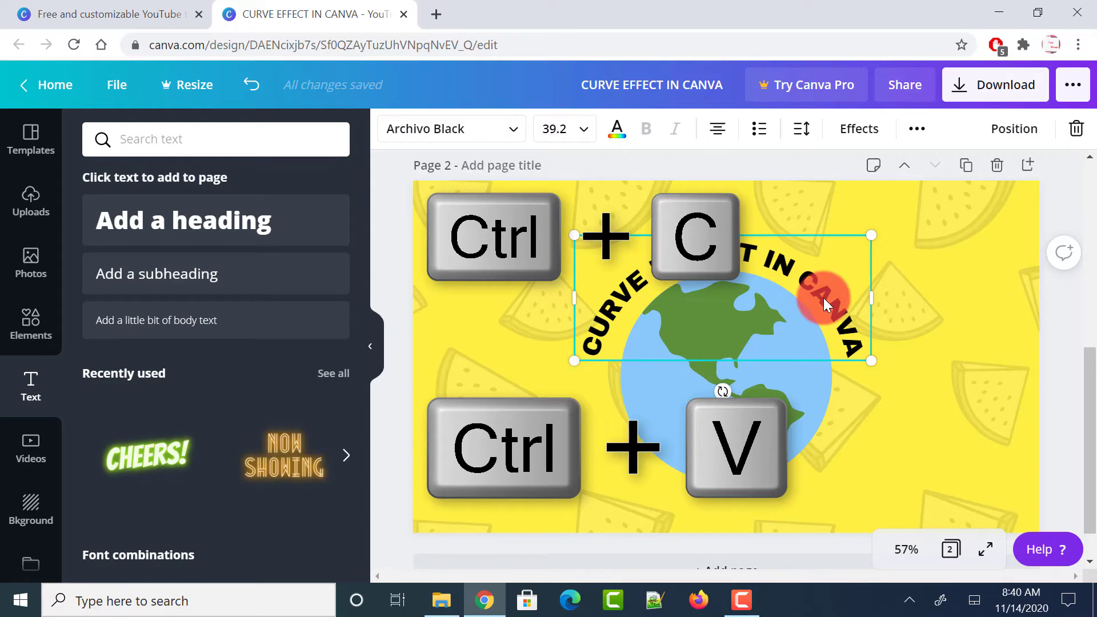
key("ctrl+c")
key("ctrl+v")
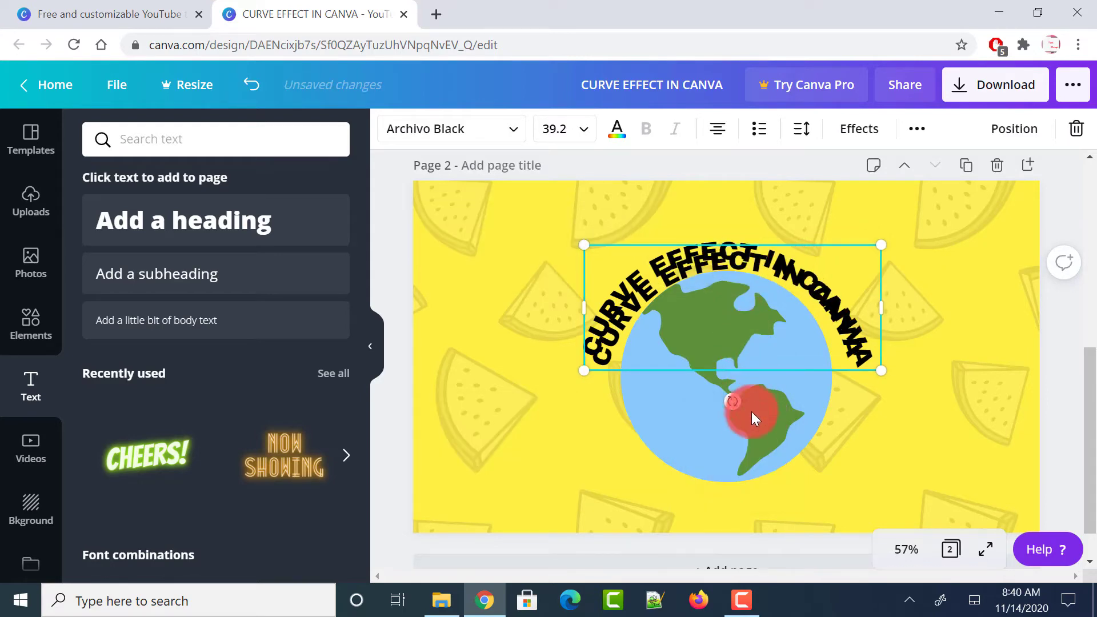
left_click_drag(753, 412, 717, 403)
left_click(717, 404)
Step: Delete all the wording inside the lower copy of the curved text
double_click(716, 403)
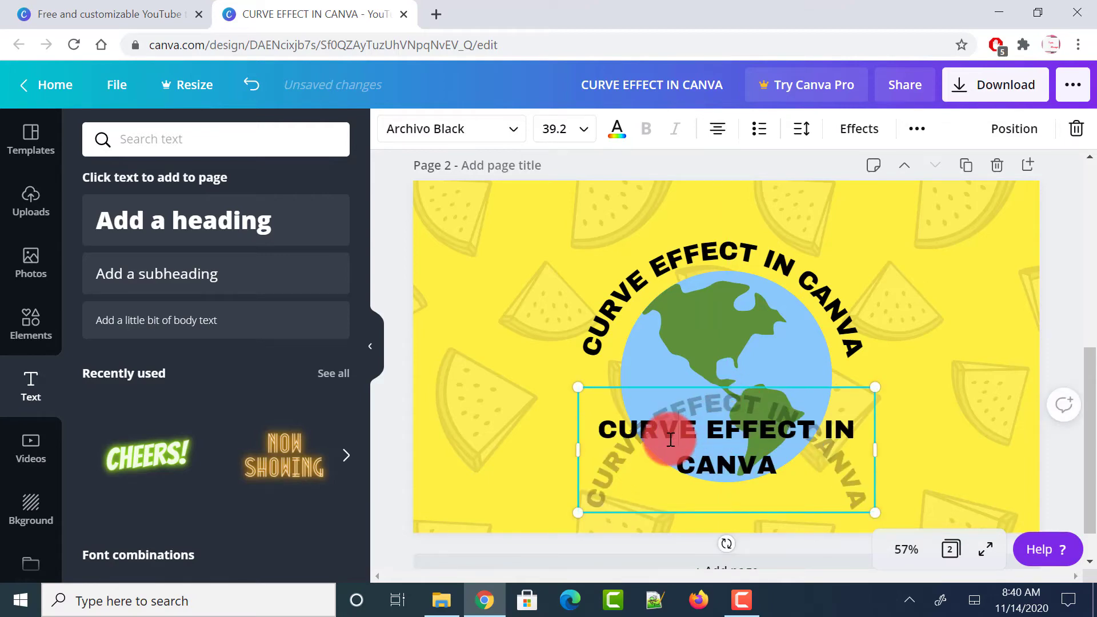
double_click(671, 439)
key("BackSpace")
scroll(671, 440, "down", 1)
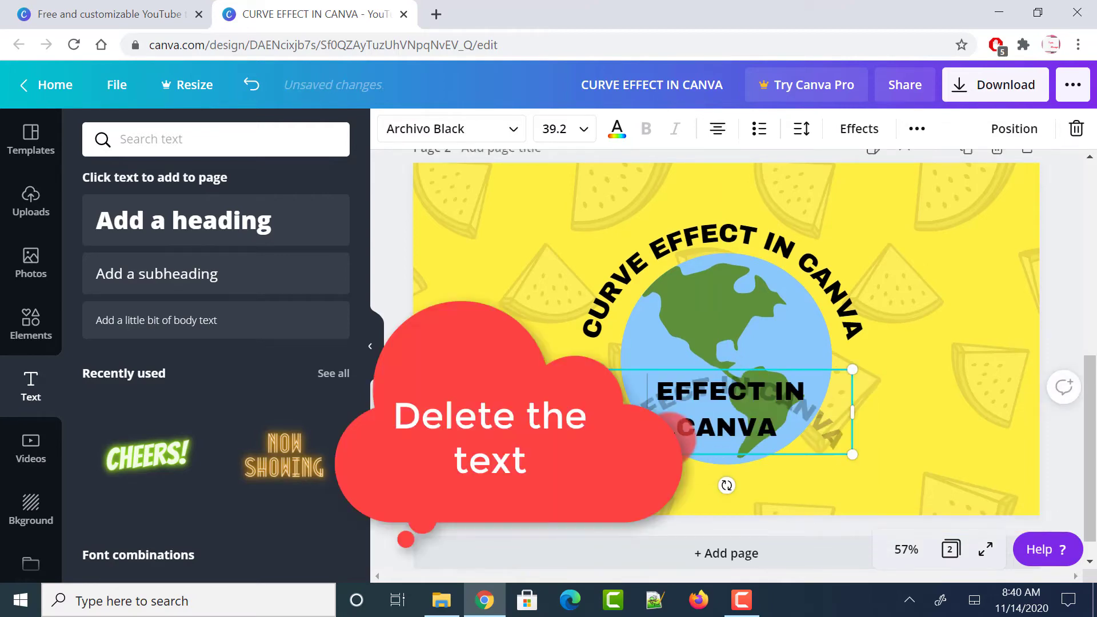
key("ctrl+a")
key("BackSpace")
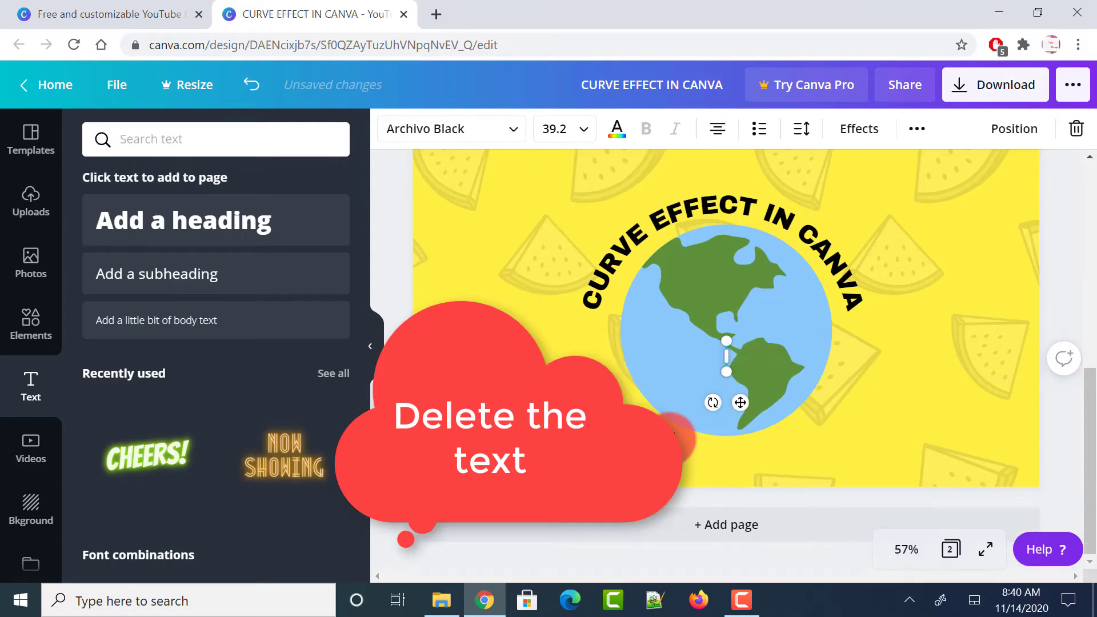
type("Te")
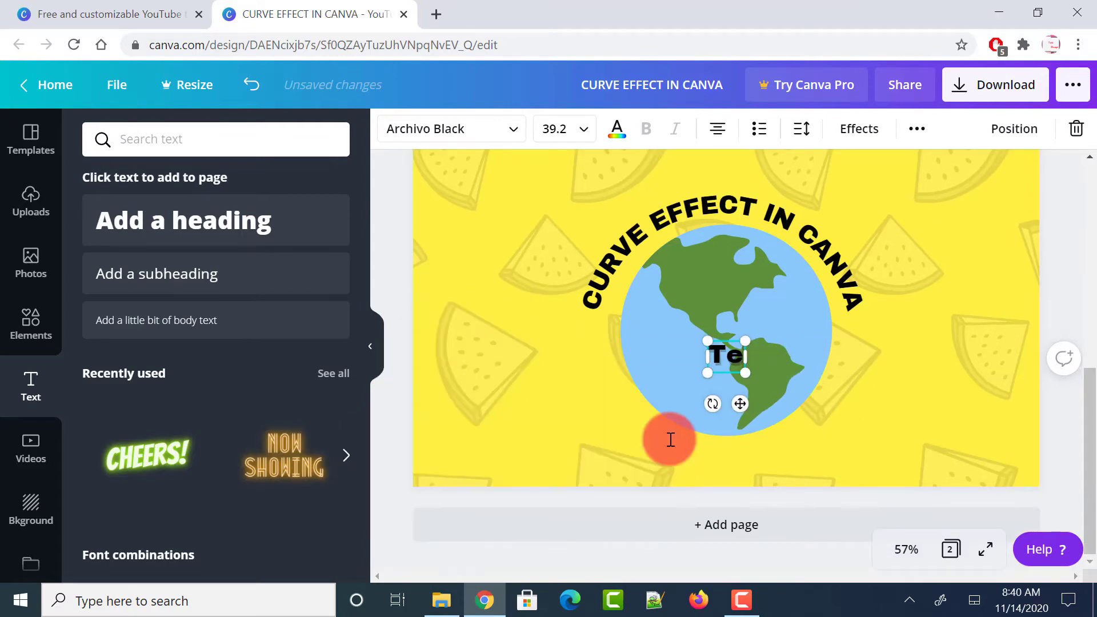
type("ch Mi")
key("BackSpace")
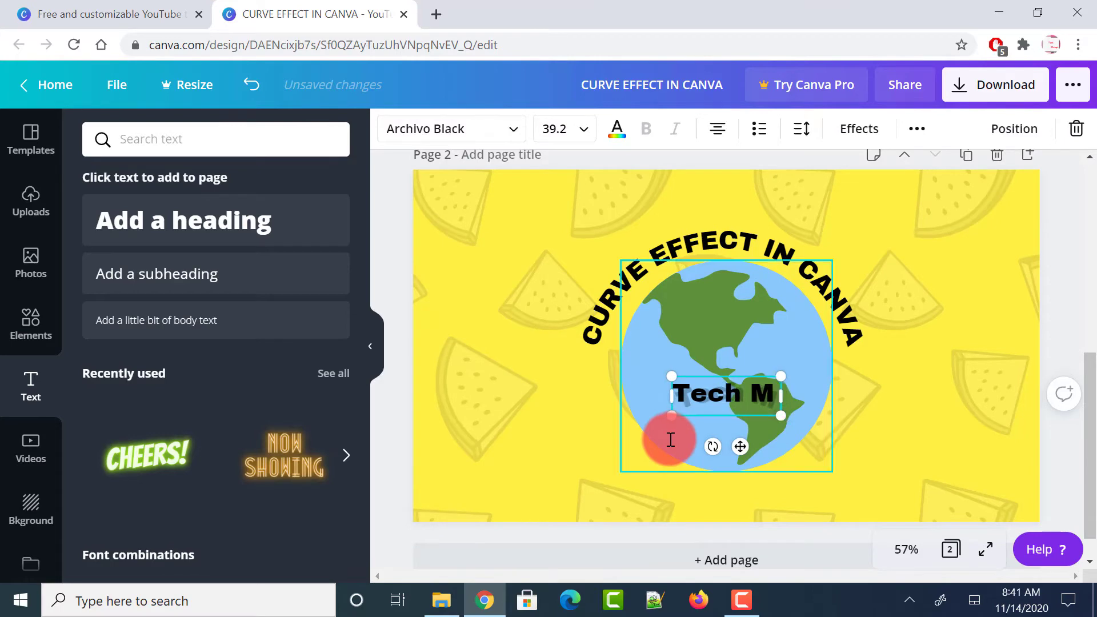
key("ctrl+a")
key("BackSpace")
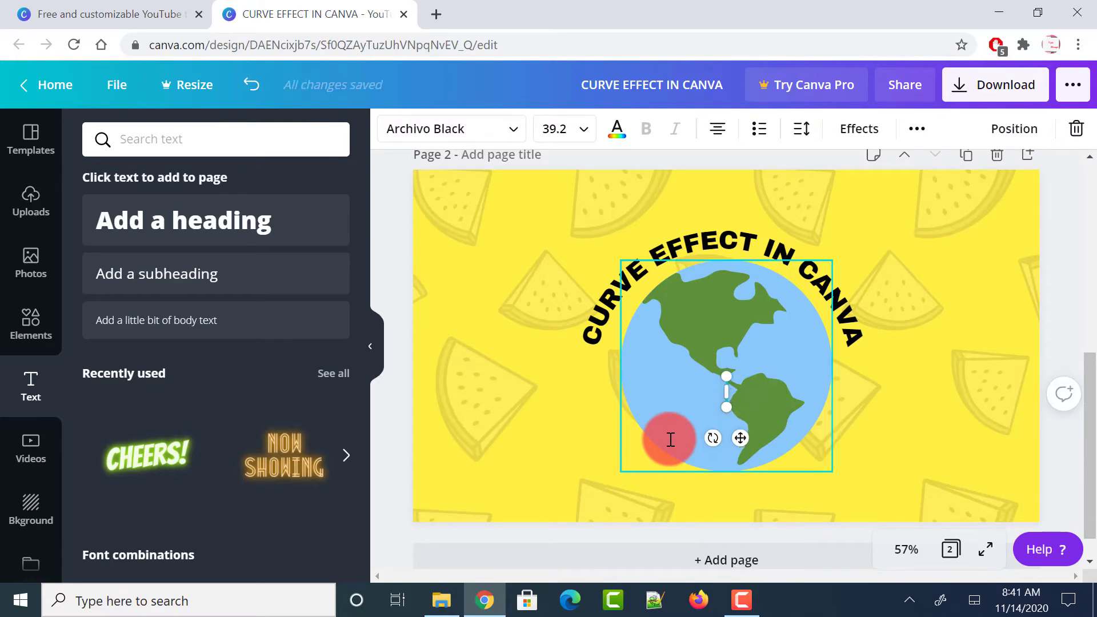
Step: Enter TECH MIRAGES in capitals as the wording of the emptied lower curved text
type("TECH MIRAGES")
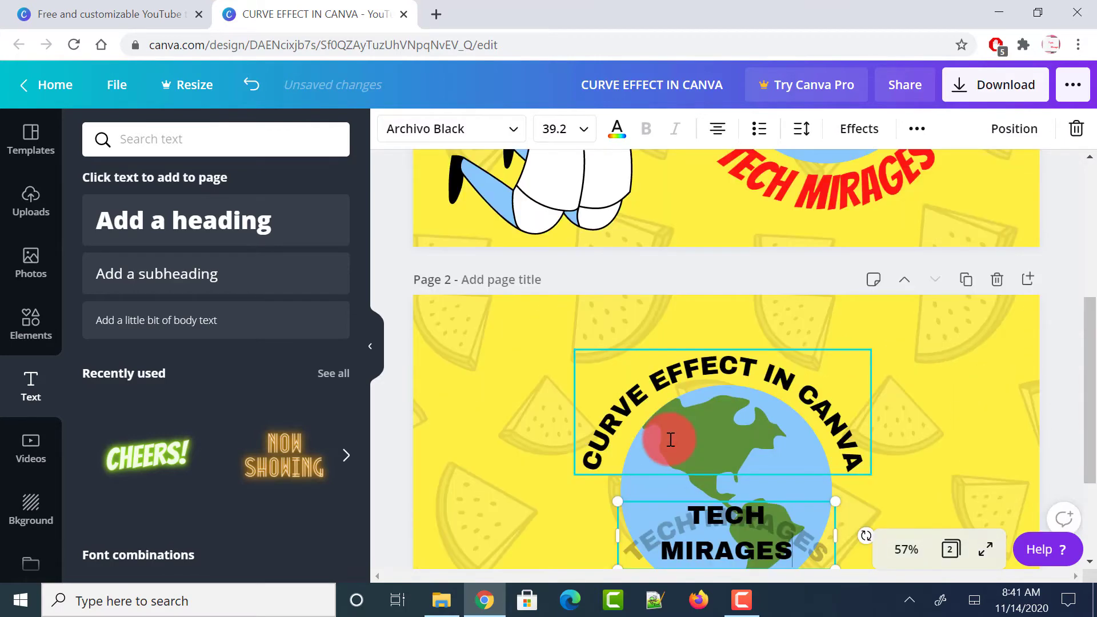
left_click(986, 354)
scroll(987, 354, "down", 3)
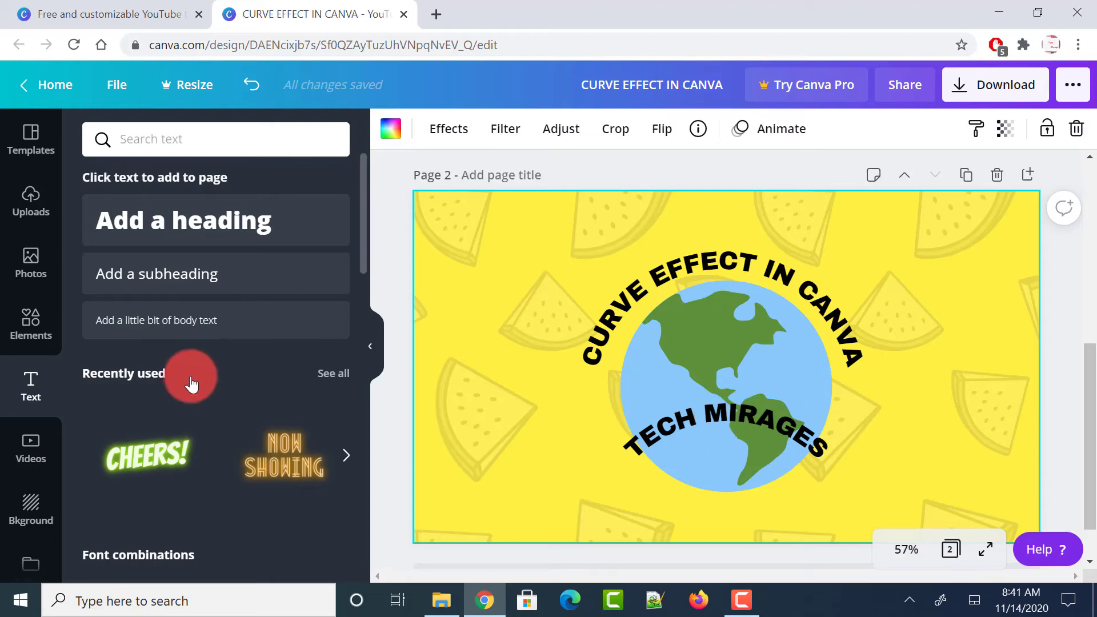
Step: Set the curve of the TECH MIRAGES text to -43 and fit it centrally around the globe's lower edge
left_click(671, 418)
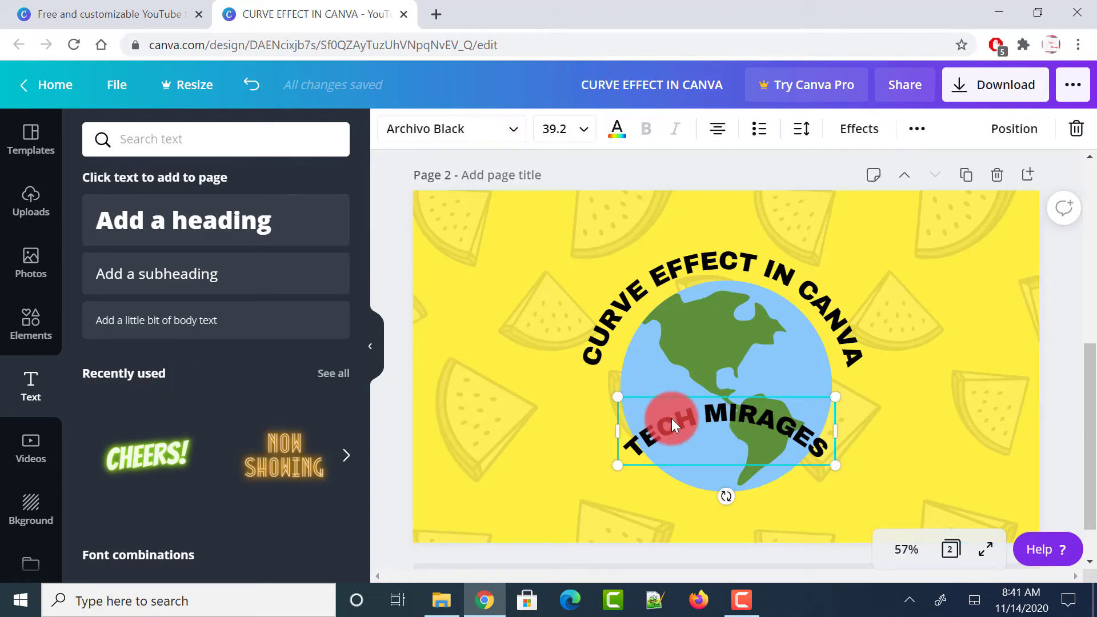
left_click(859, 133)
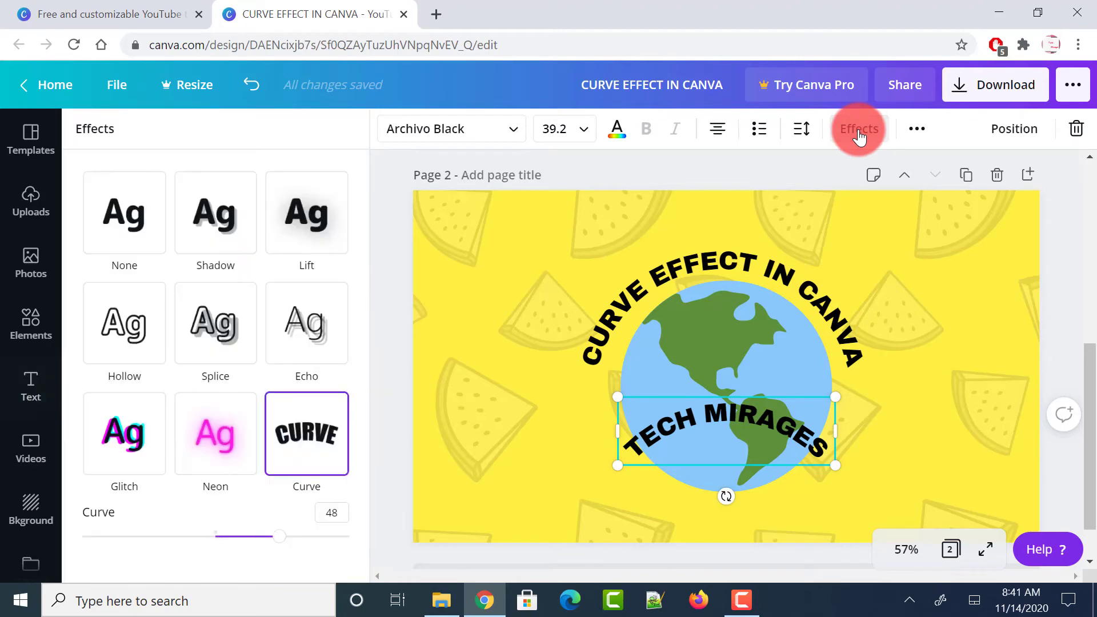
left_click(273, 537)
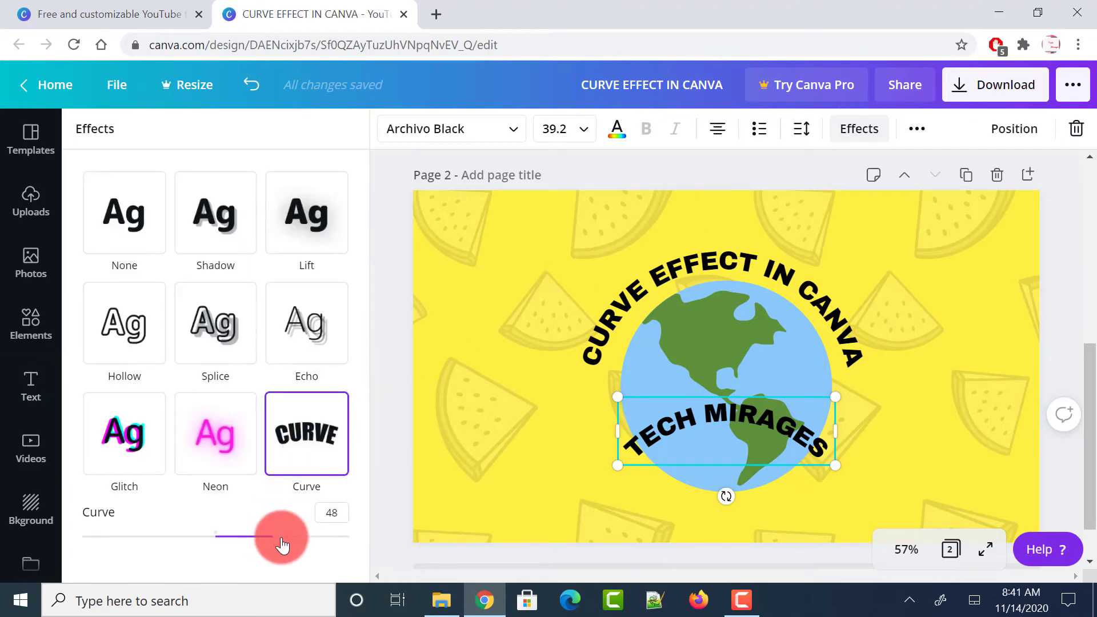
left_click_drag(282, 541, 167, 536)
left_click_drag(662, 400, 659, 492)
left_click_drag(168, 538, 159, 546)
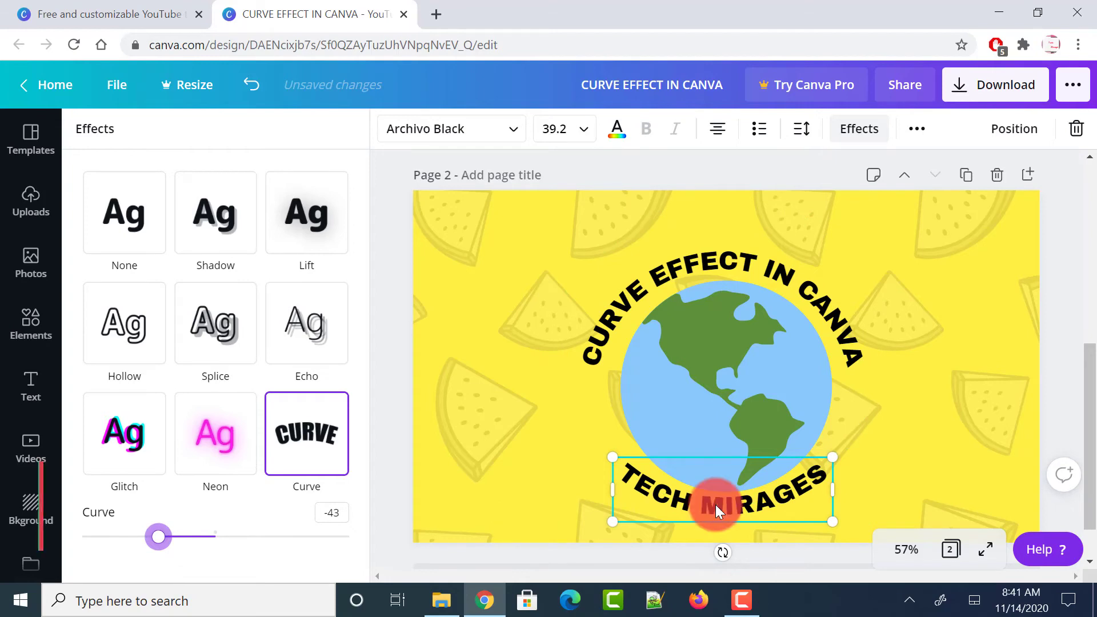
left_click_drag(715, 505, 733, 508)
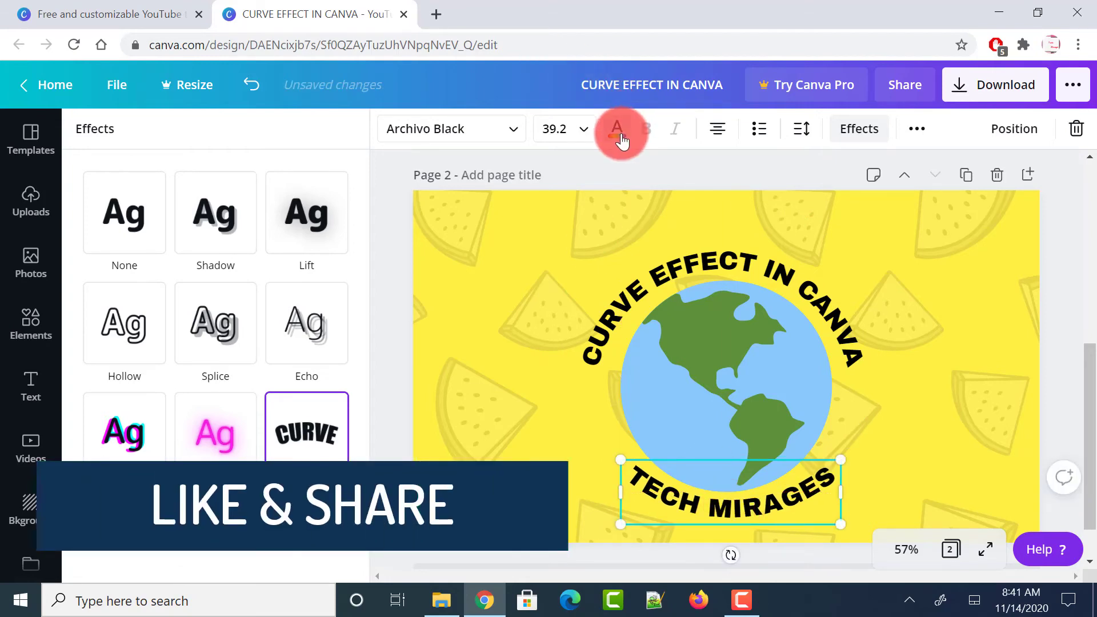
Step: Colour the TECH MIRAGES text red using the existing document colour and deselect it
left_click(620, 137)
left_click(289, 299)
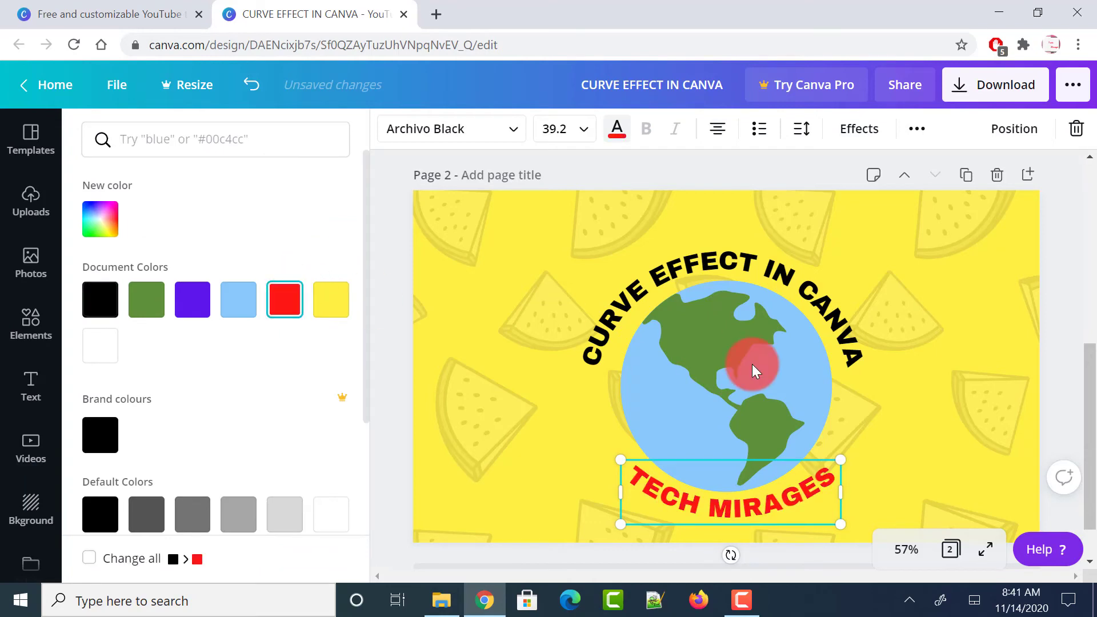
left_click(1075, 279)
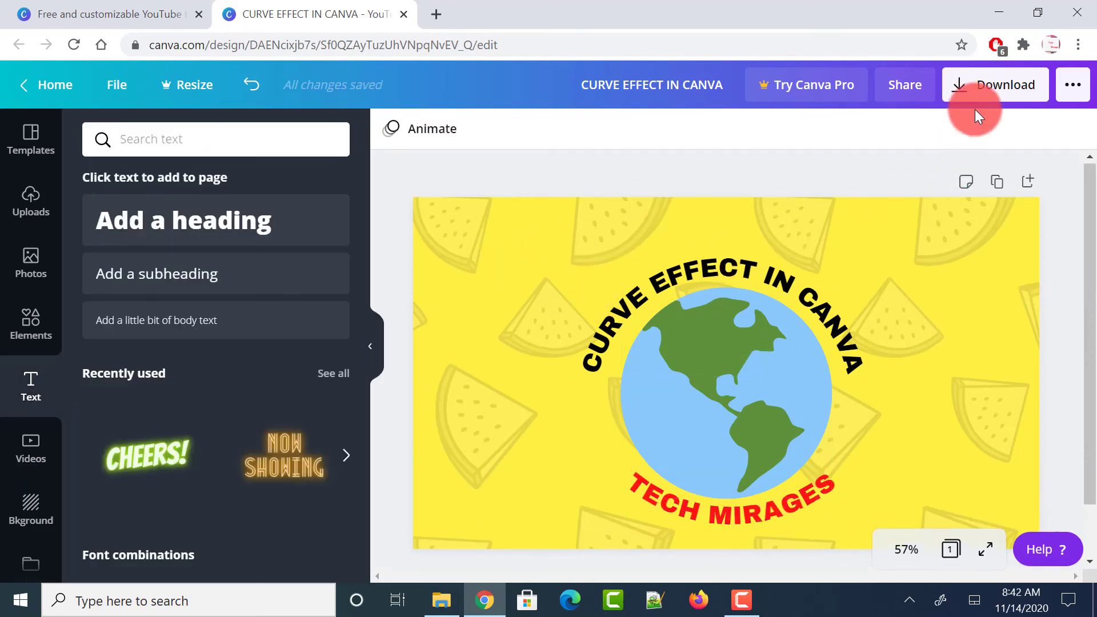
Step: Download the design as a PNG at the default size and open the downloaded image
left_click(986, 91)
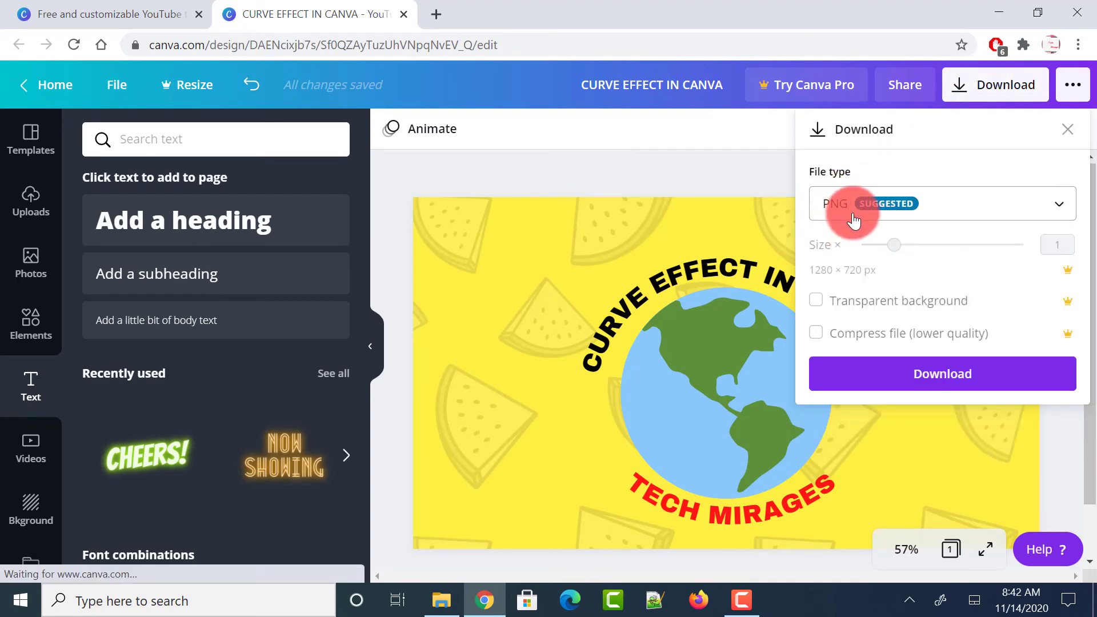
left_click(895, 386)
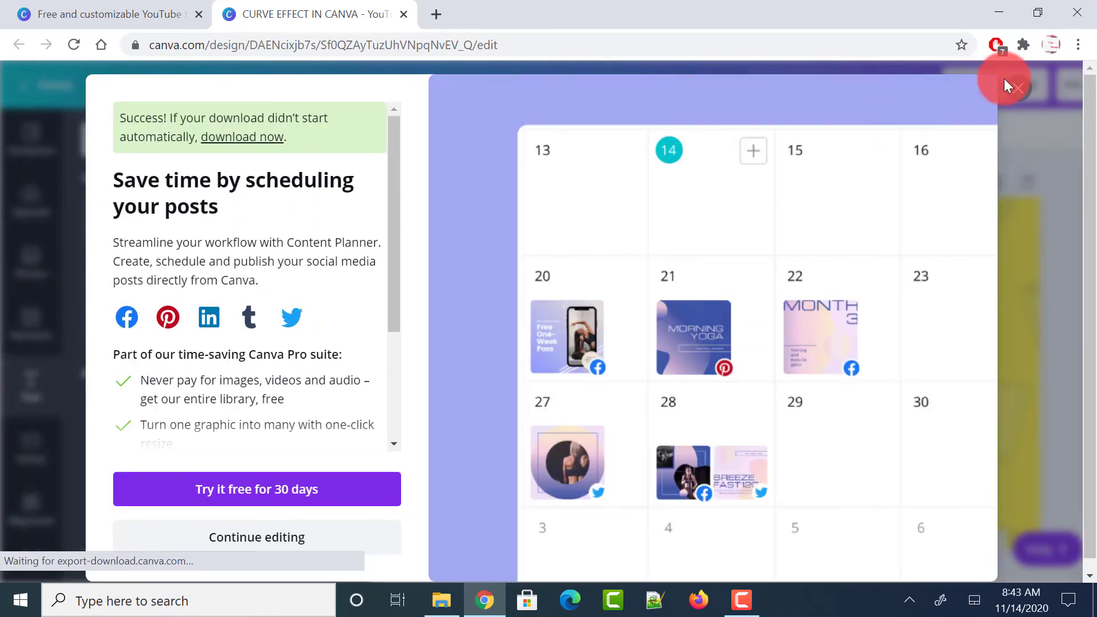
left_click(1013, 87)
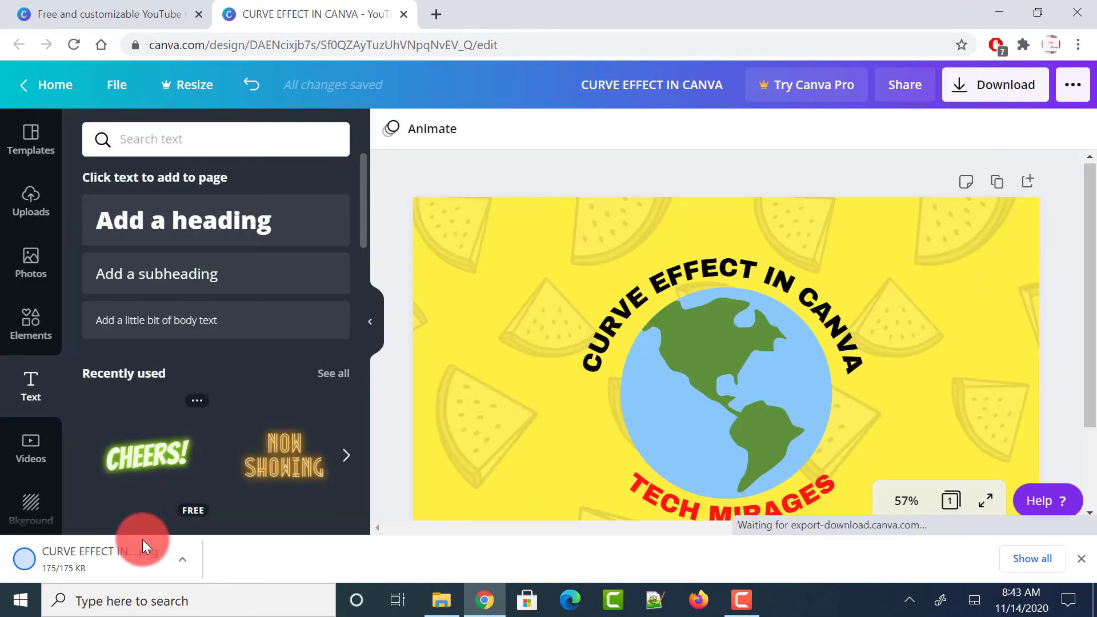
left_click(132, 568)
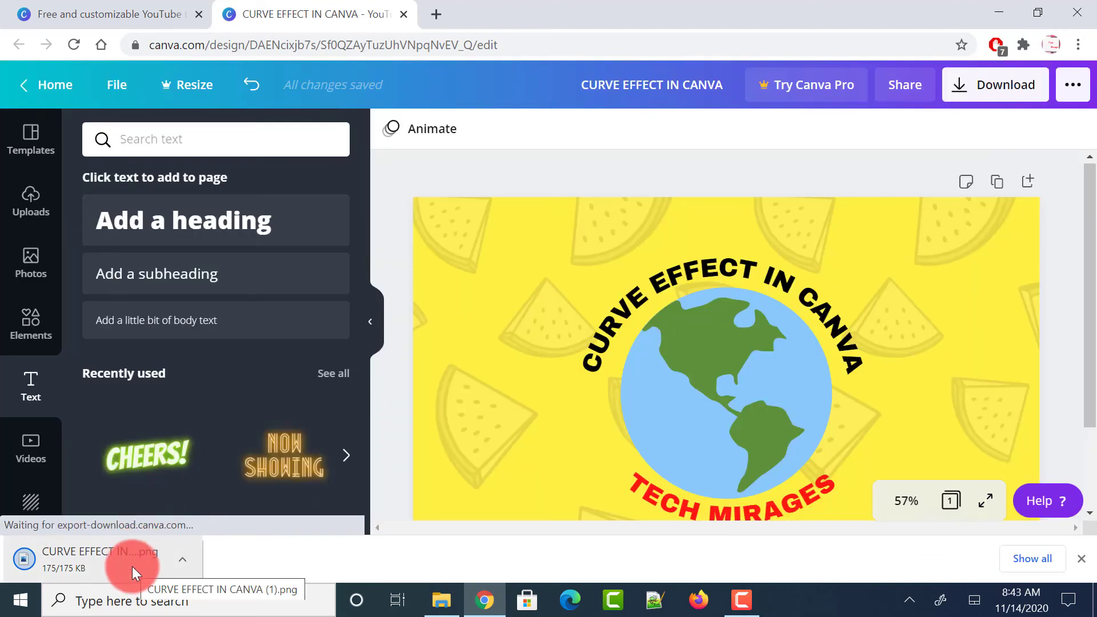